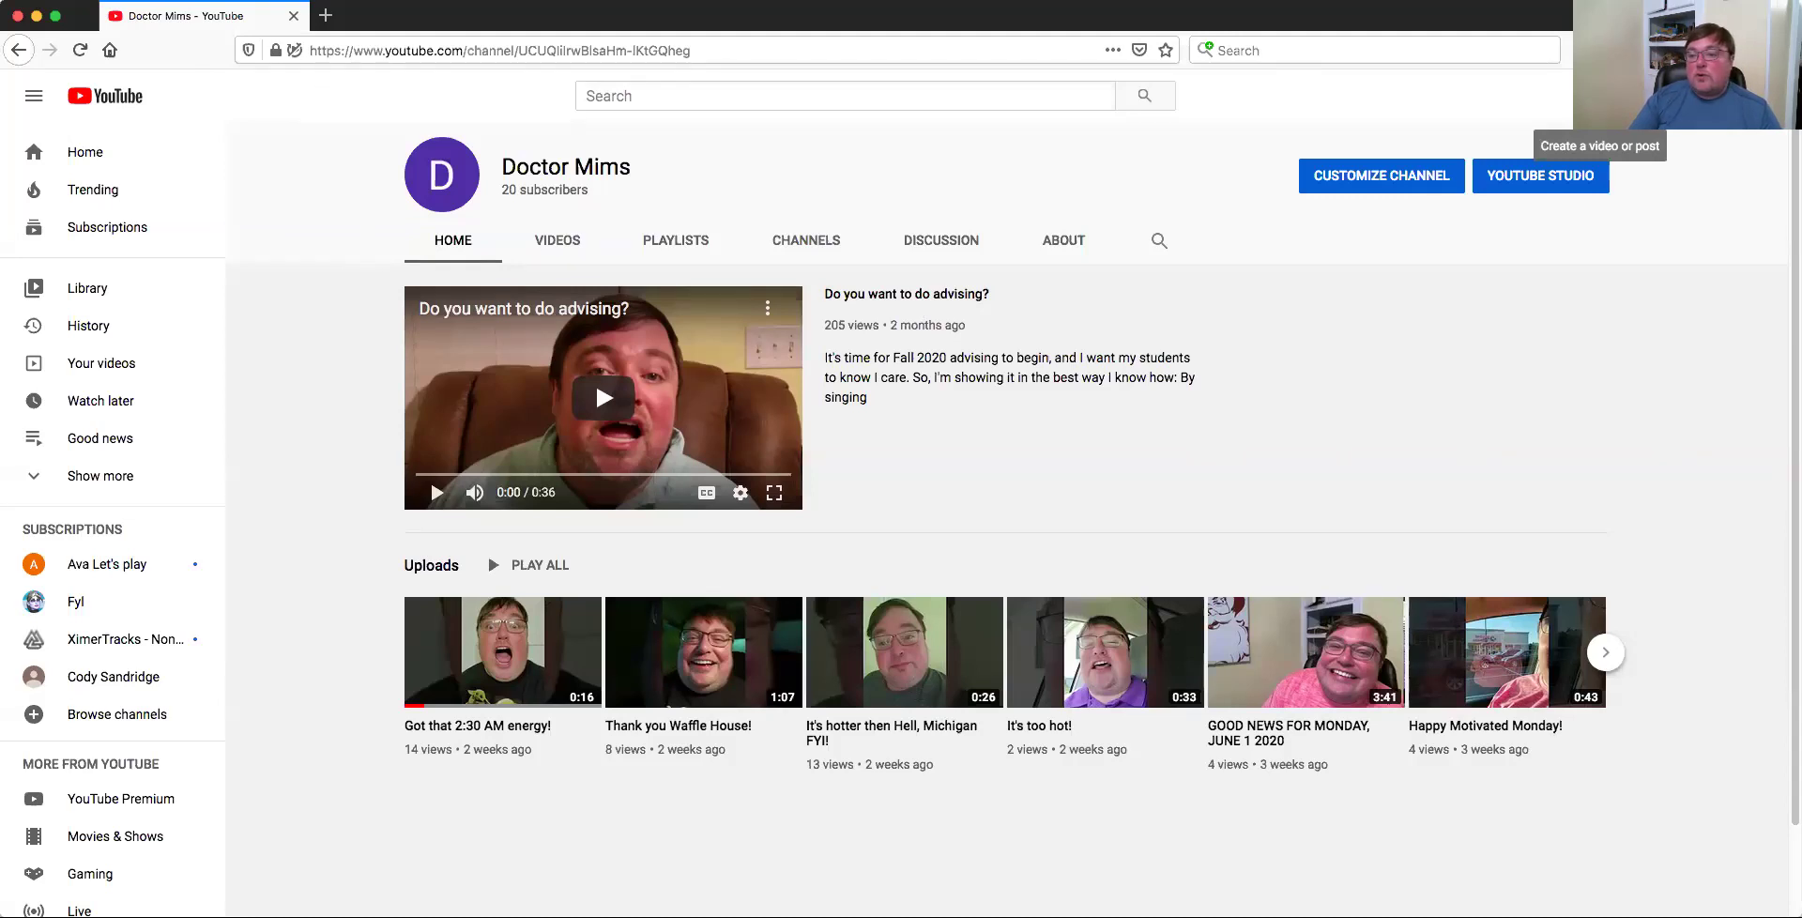
Choose Upload video from the Create menu to open the Upload videos dialog.
click(1601, 95)
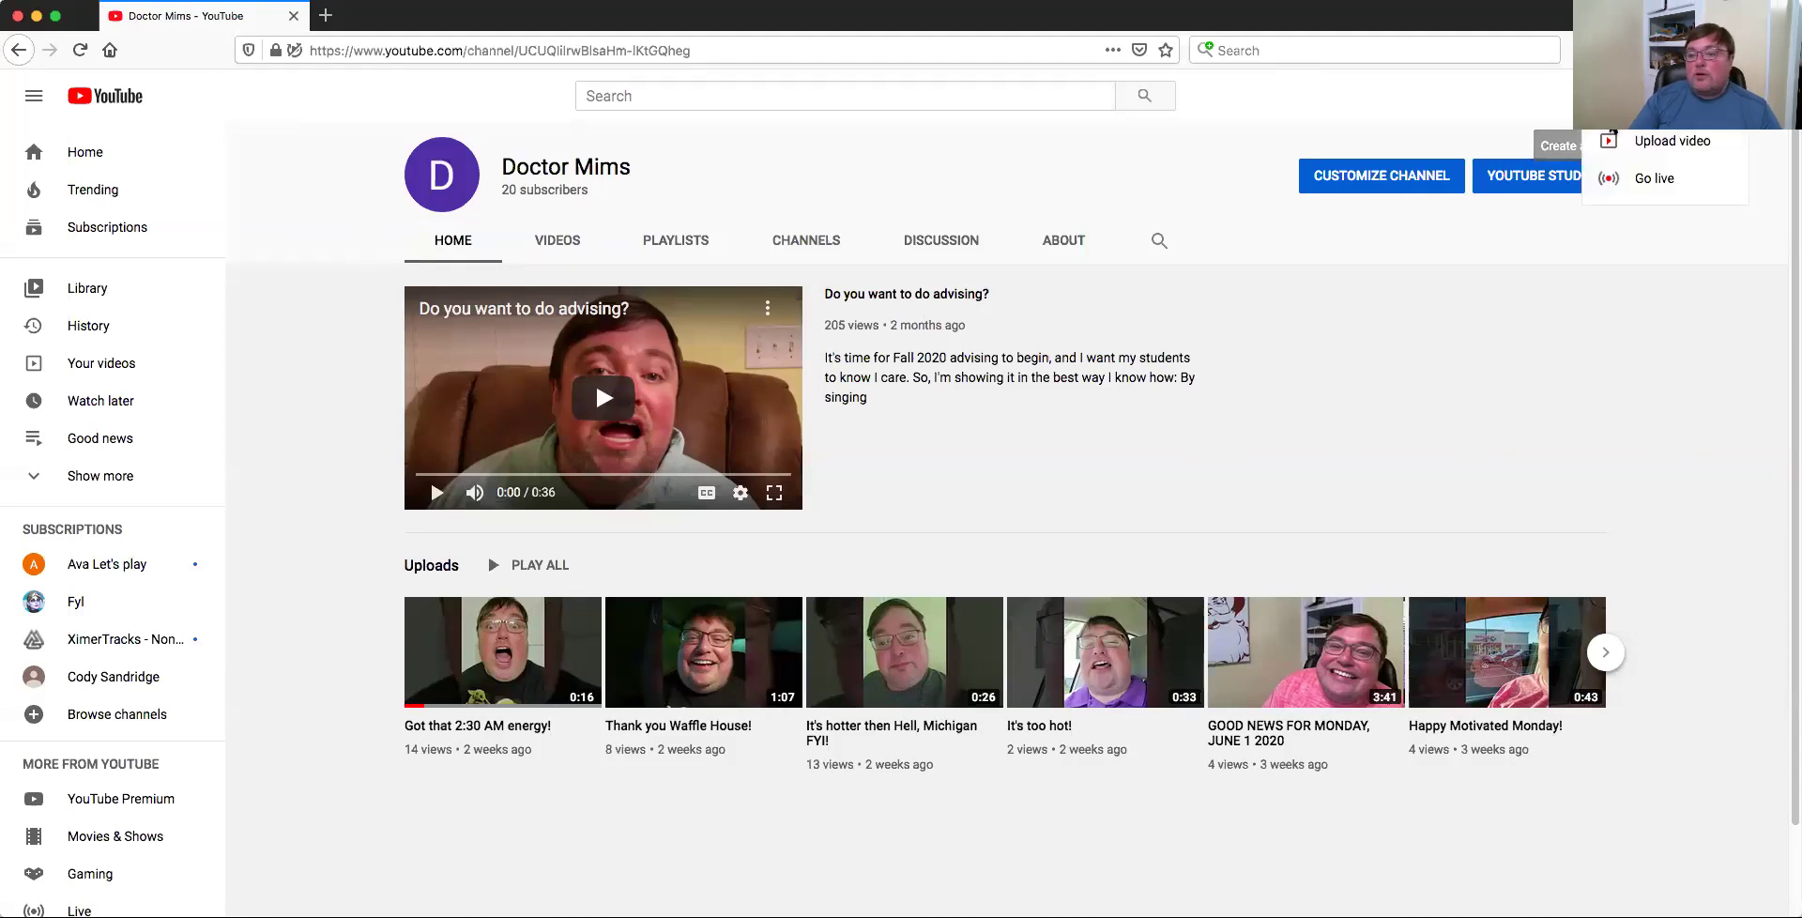
click(1679, 147)
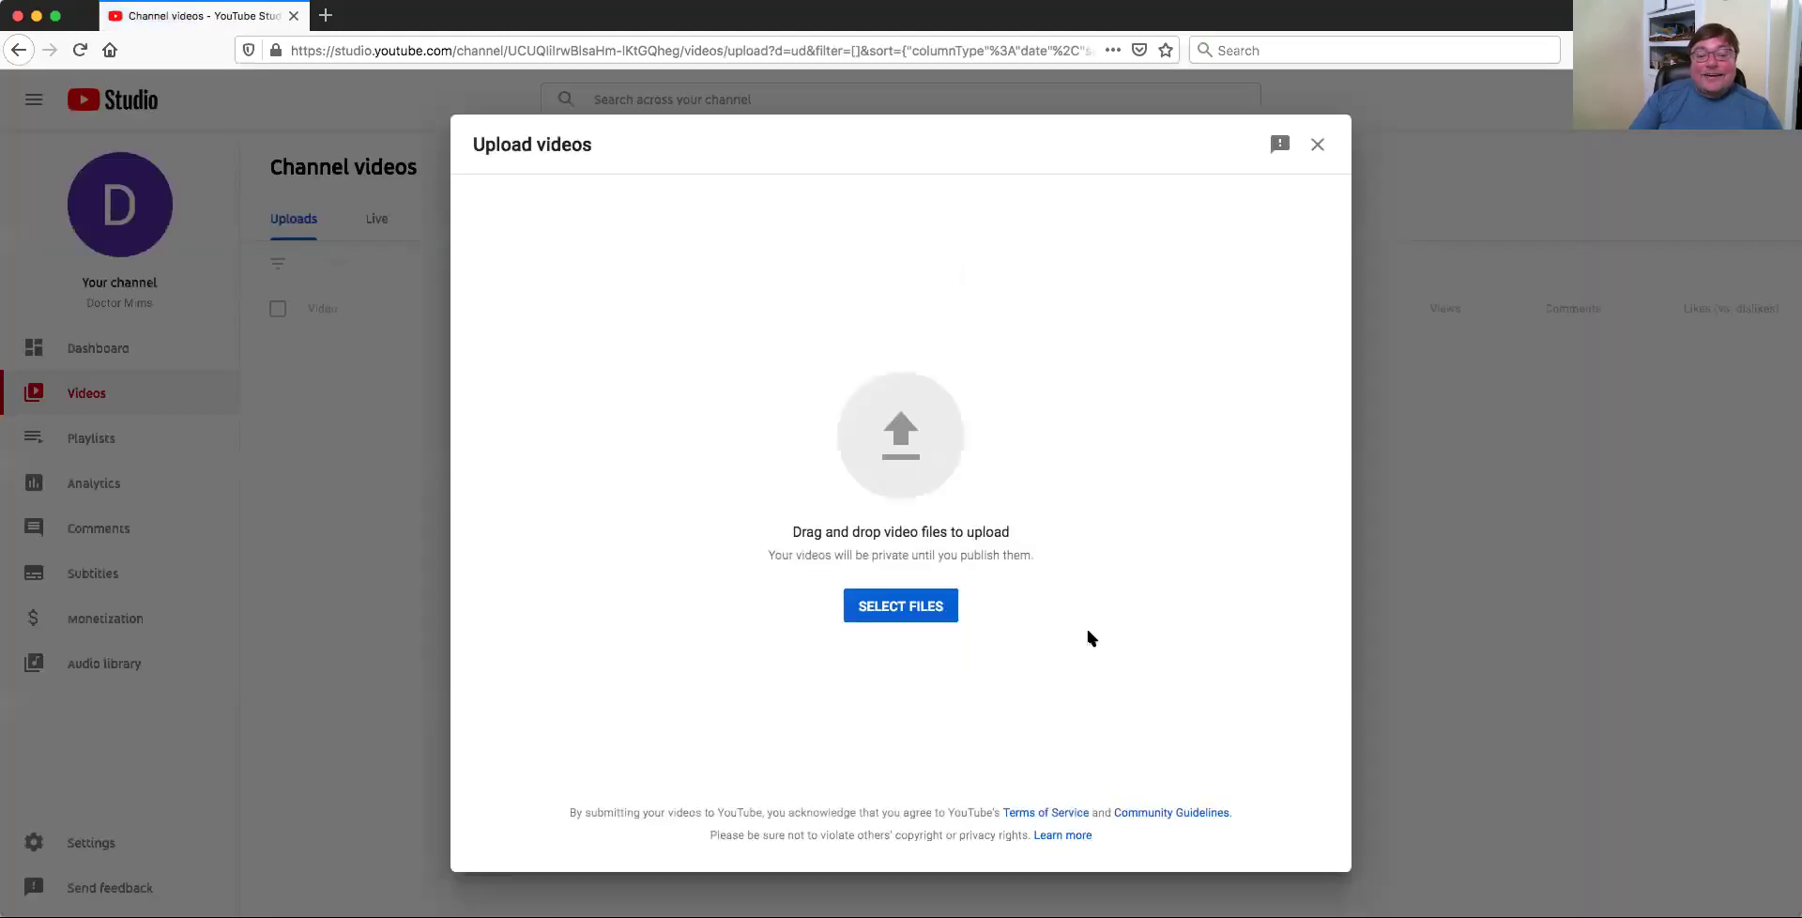
Select and upload This is a test.mp4 from the Desktop.
click(924, 611)
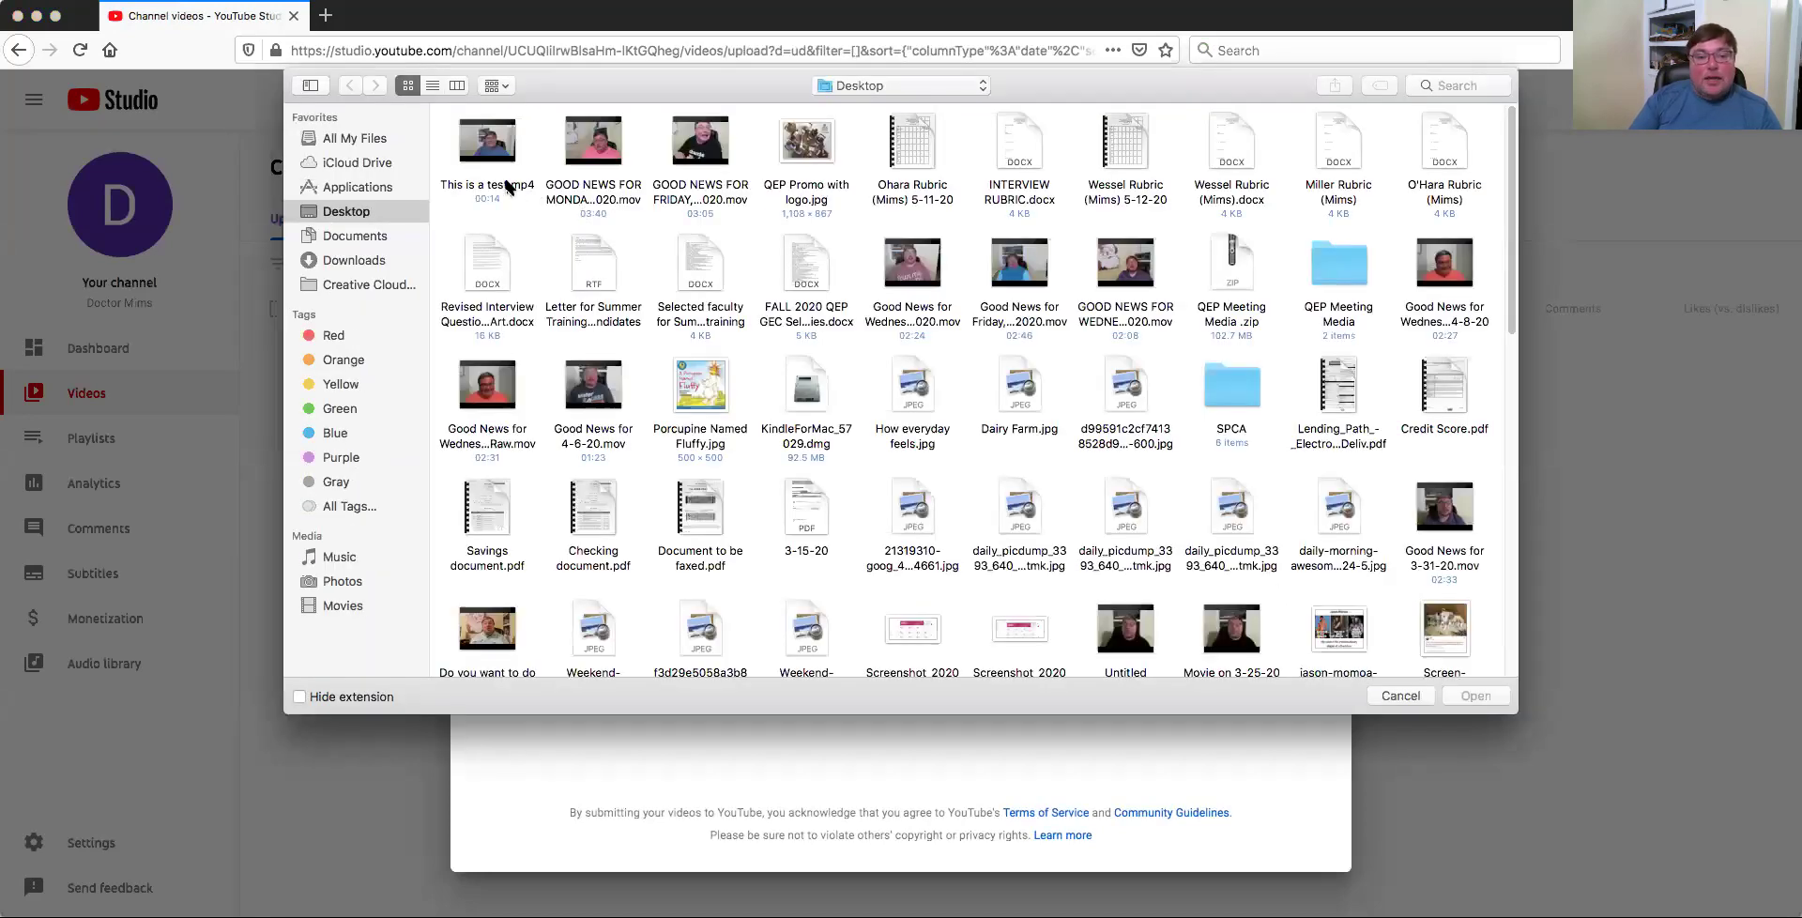
click(506, 183)
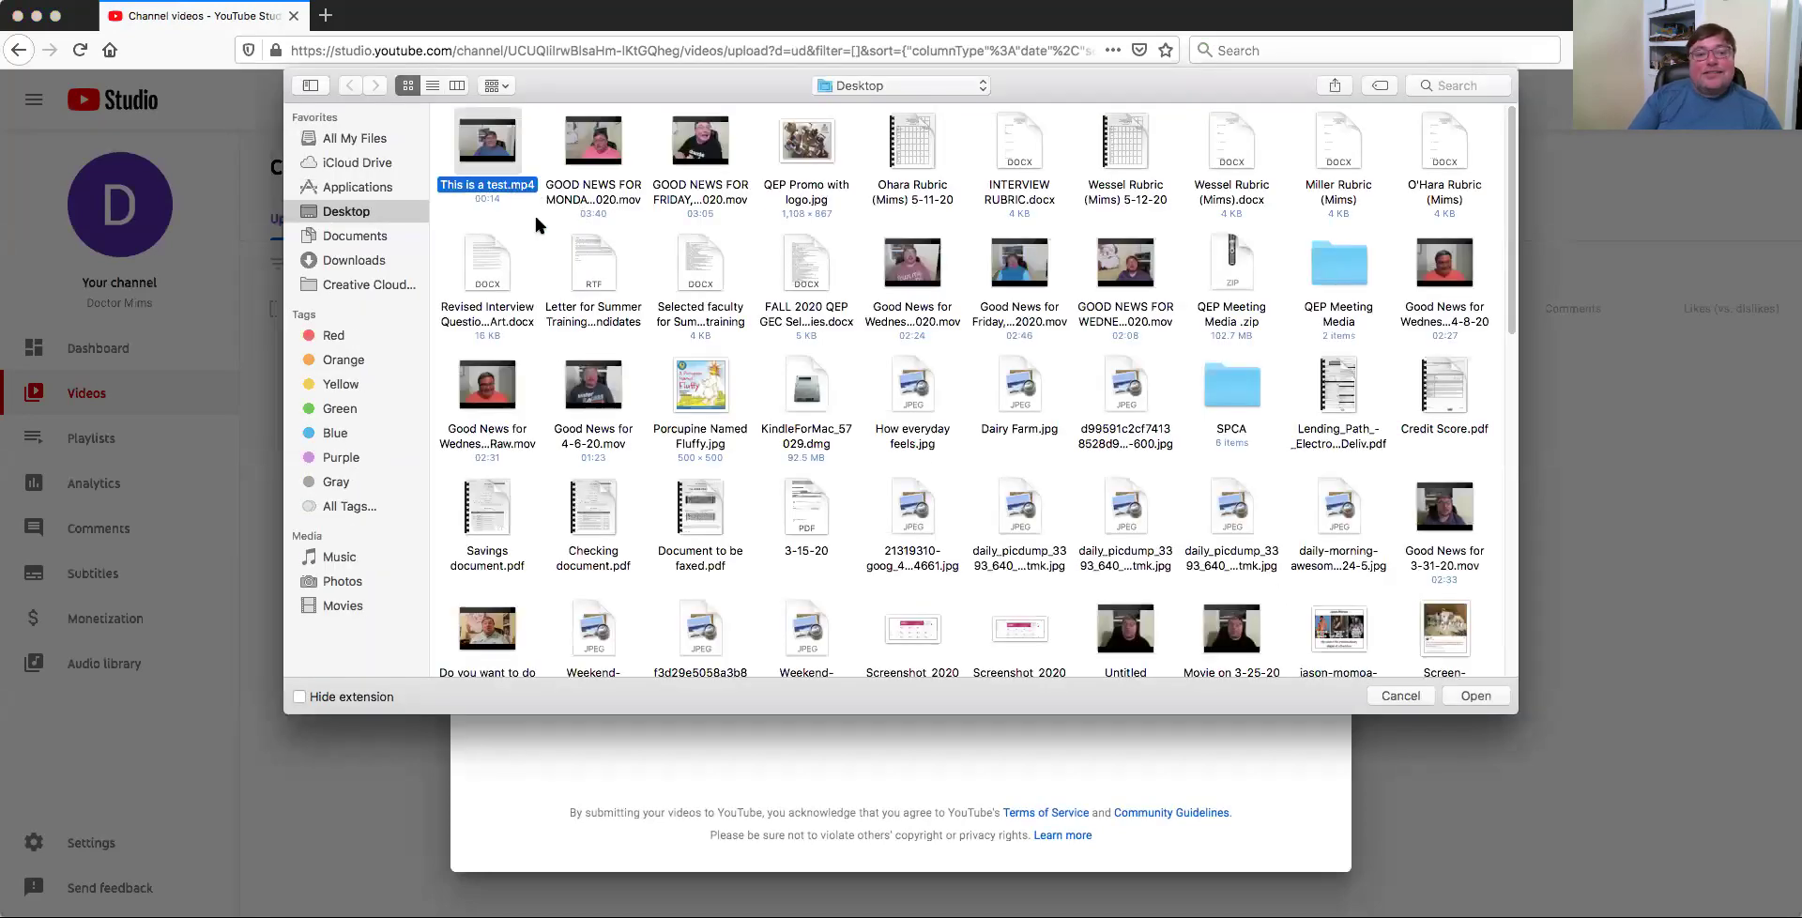
click(1475, 696)
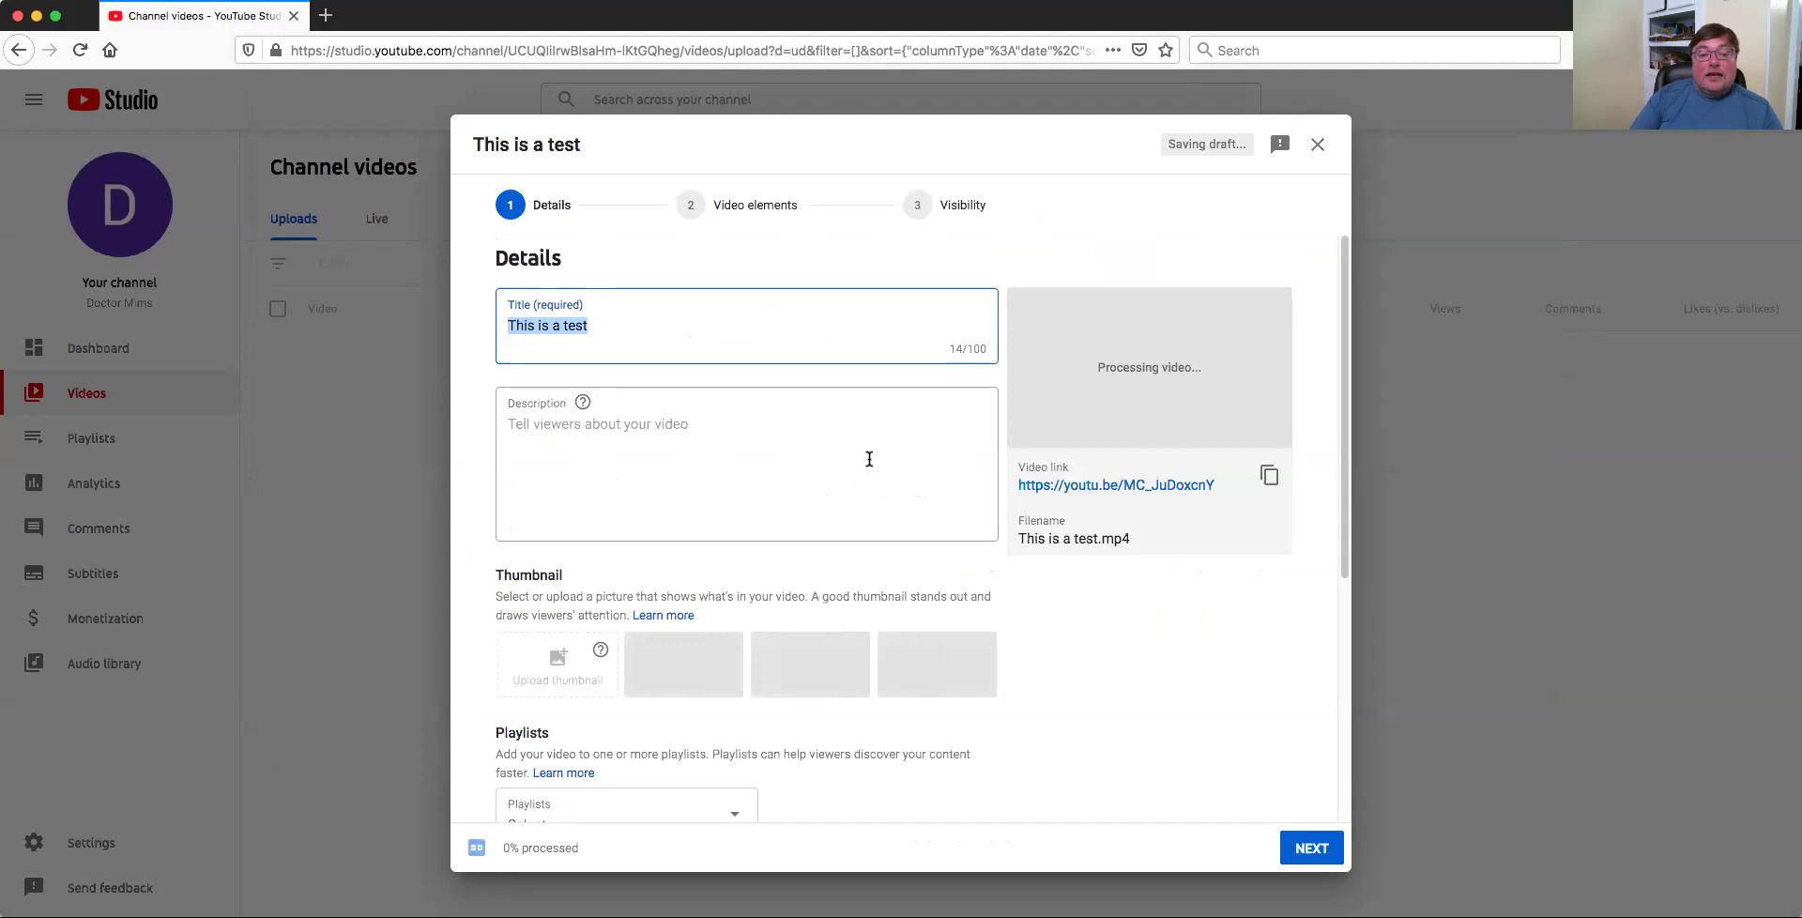
Enter 'This is a demonstration' as the video's description.
click(762, 429)
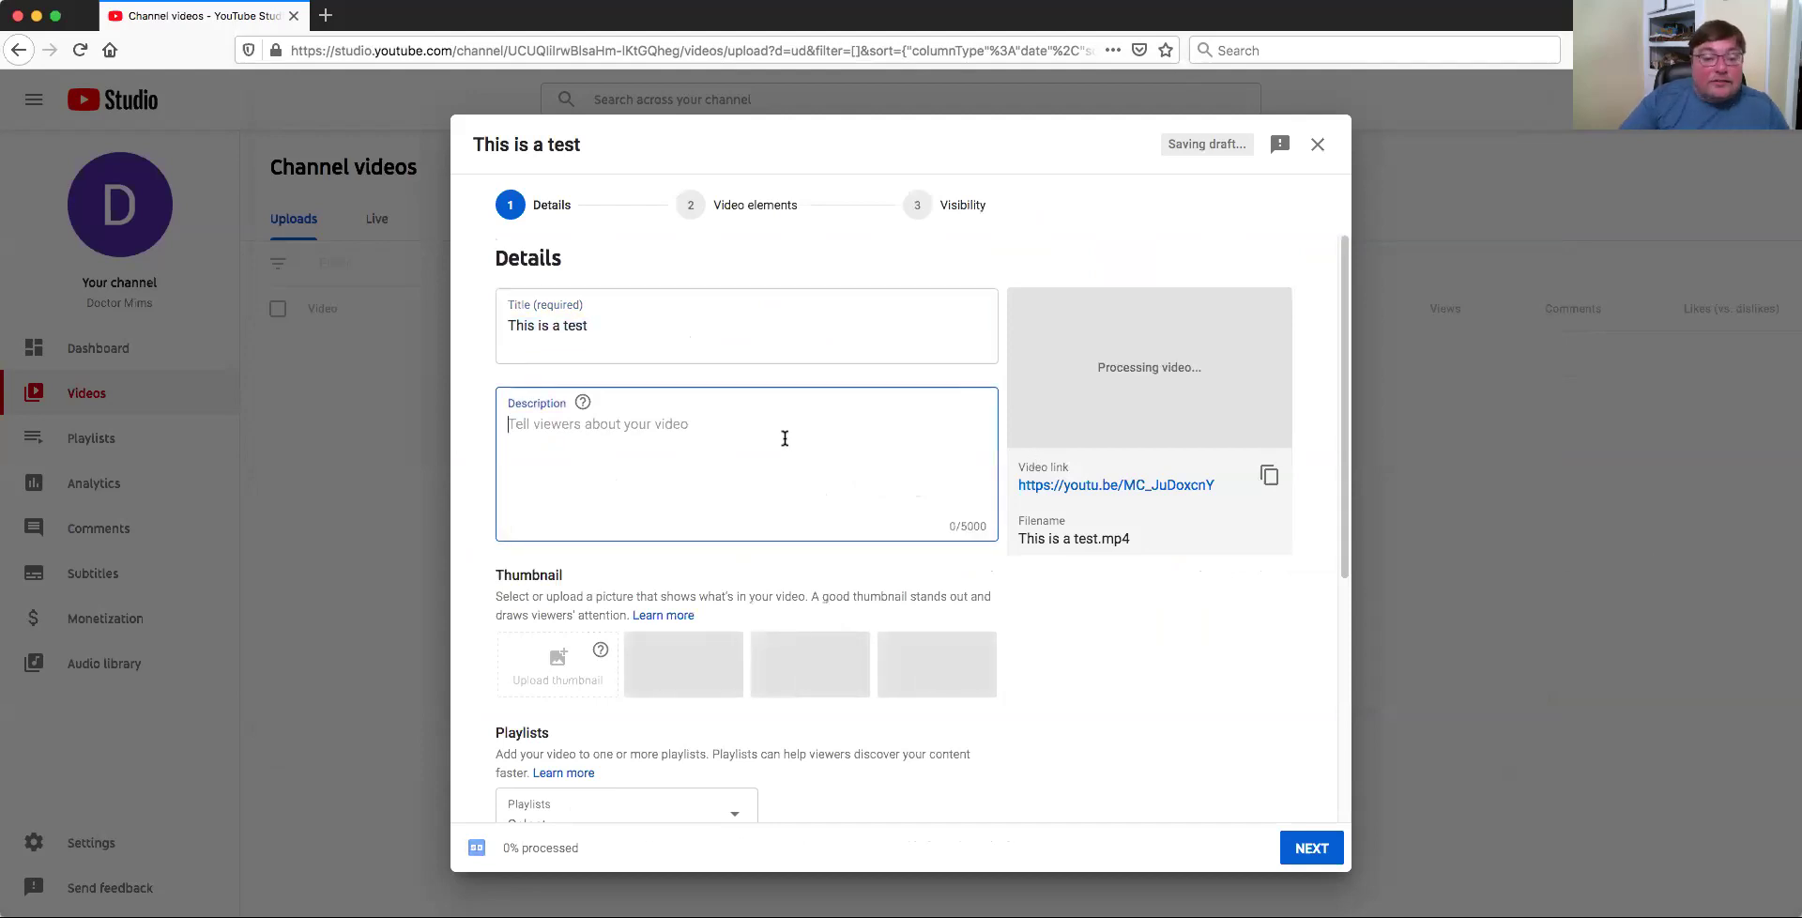
text(Thi)
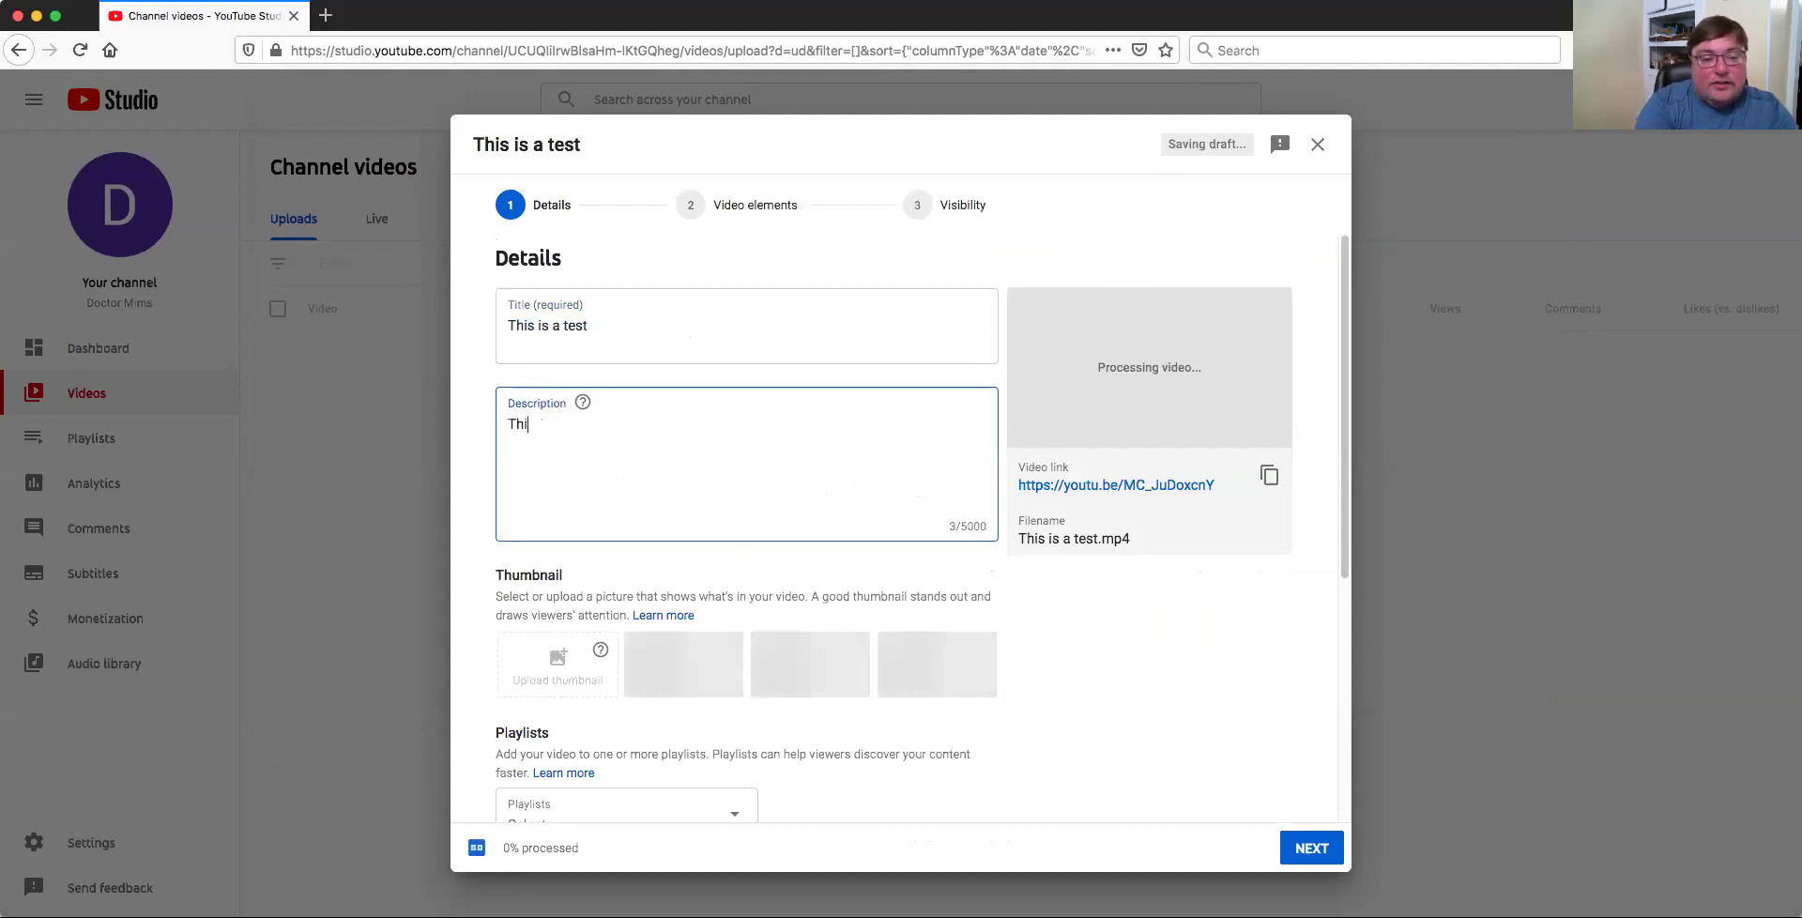
text(s is a demons)
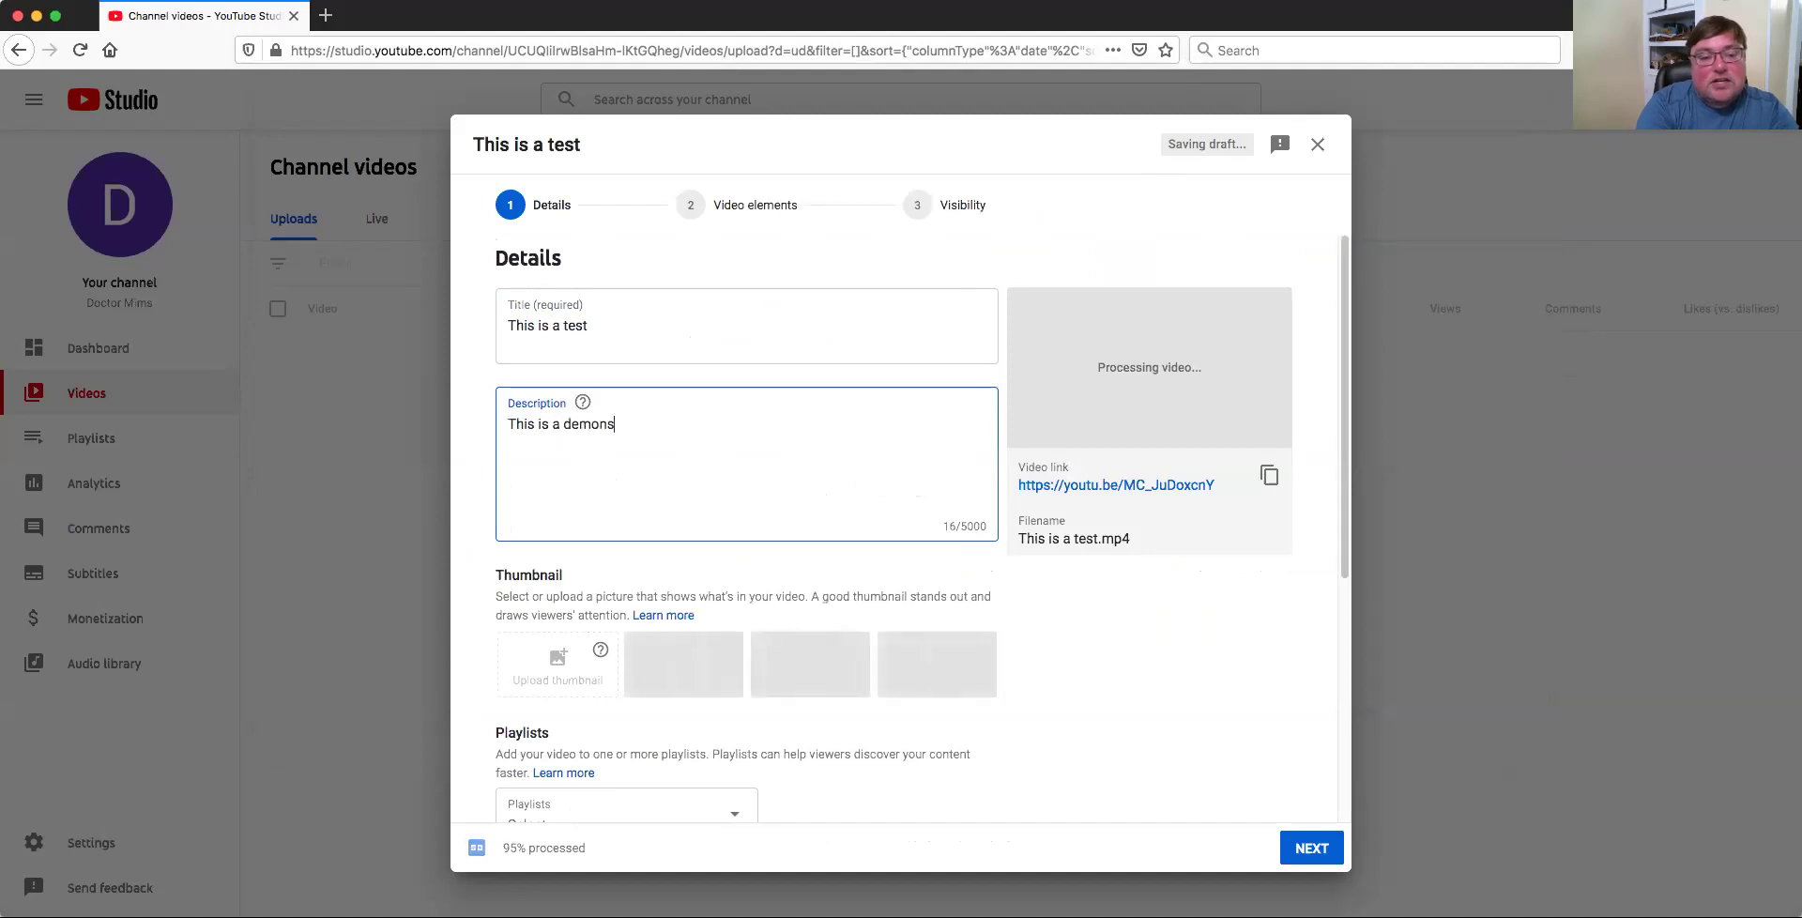
text(tration)
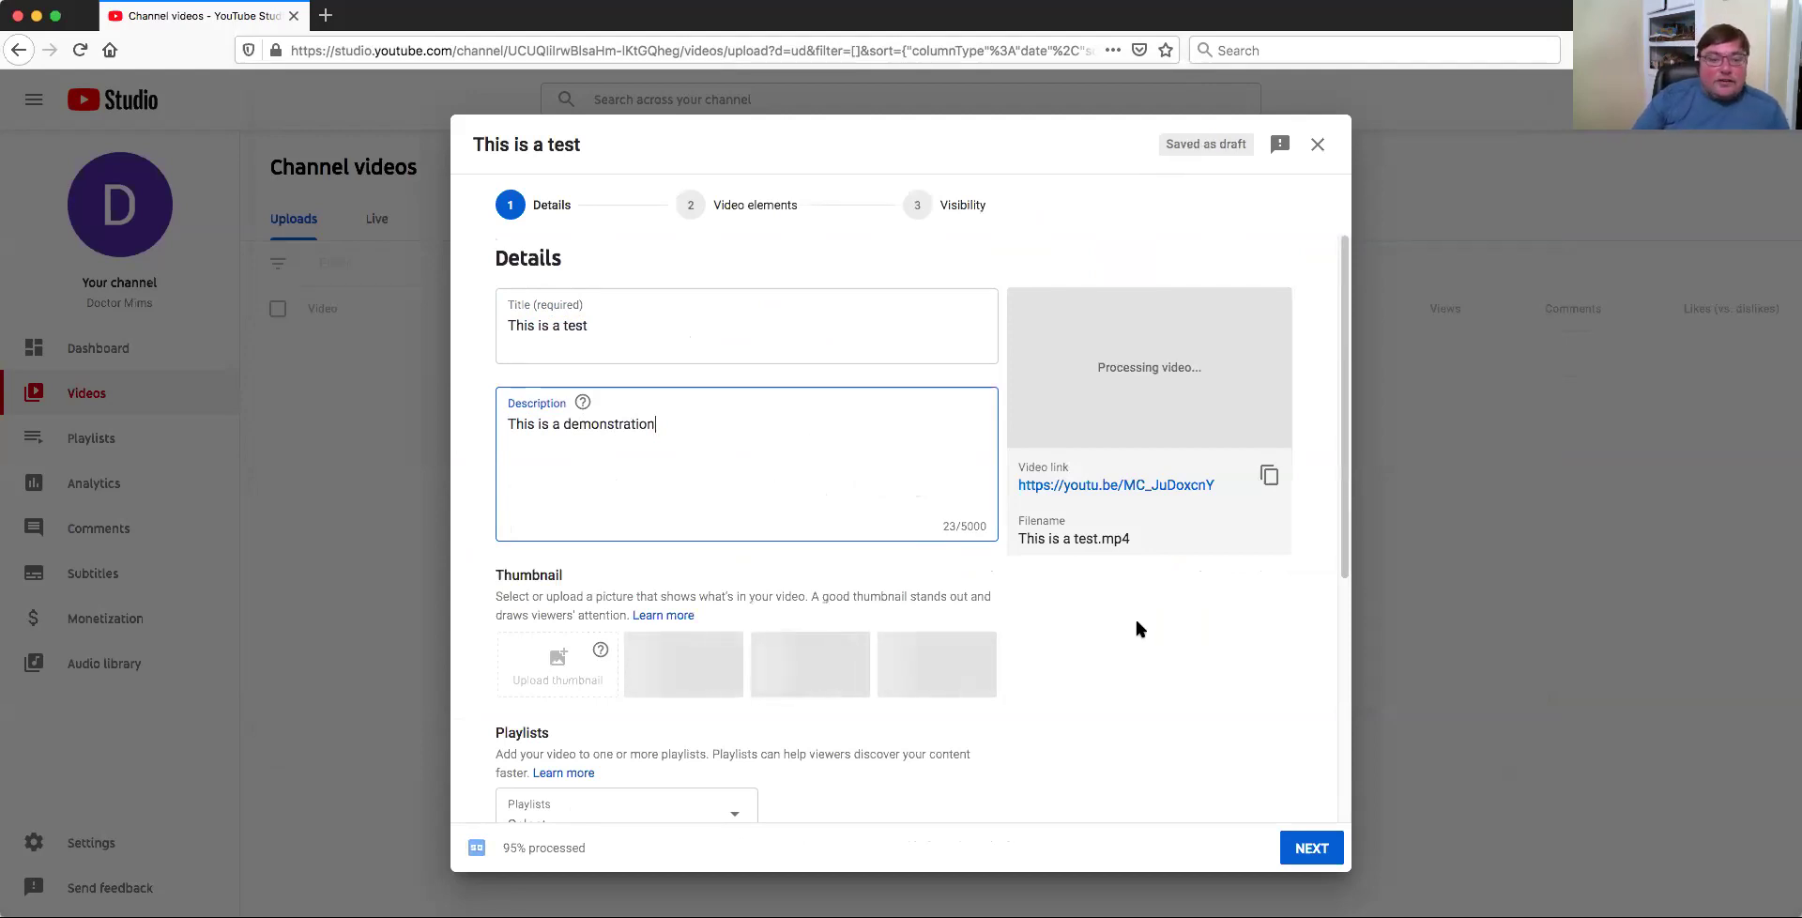
scroll(1136, 621, down, 2)
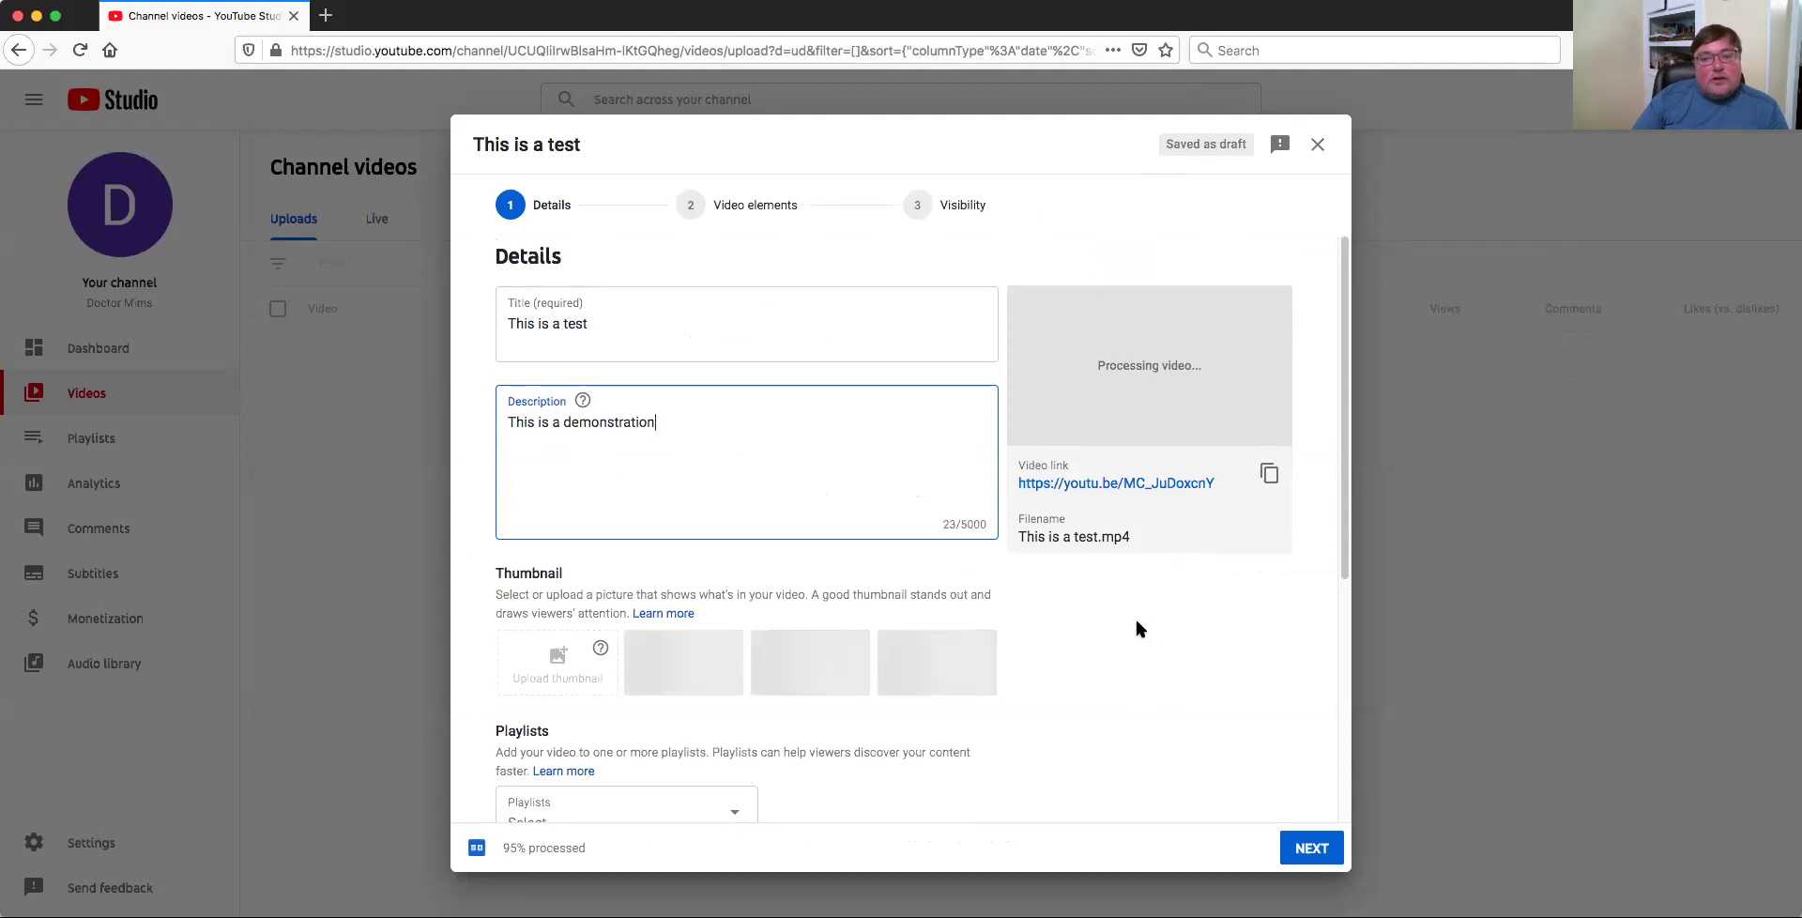
scroll(1135, 627, down, 2)
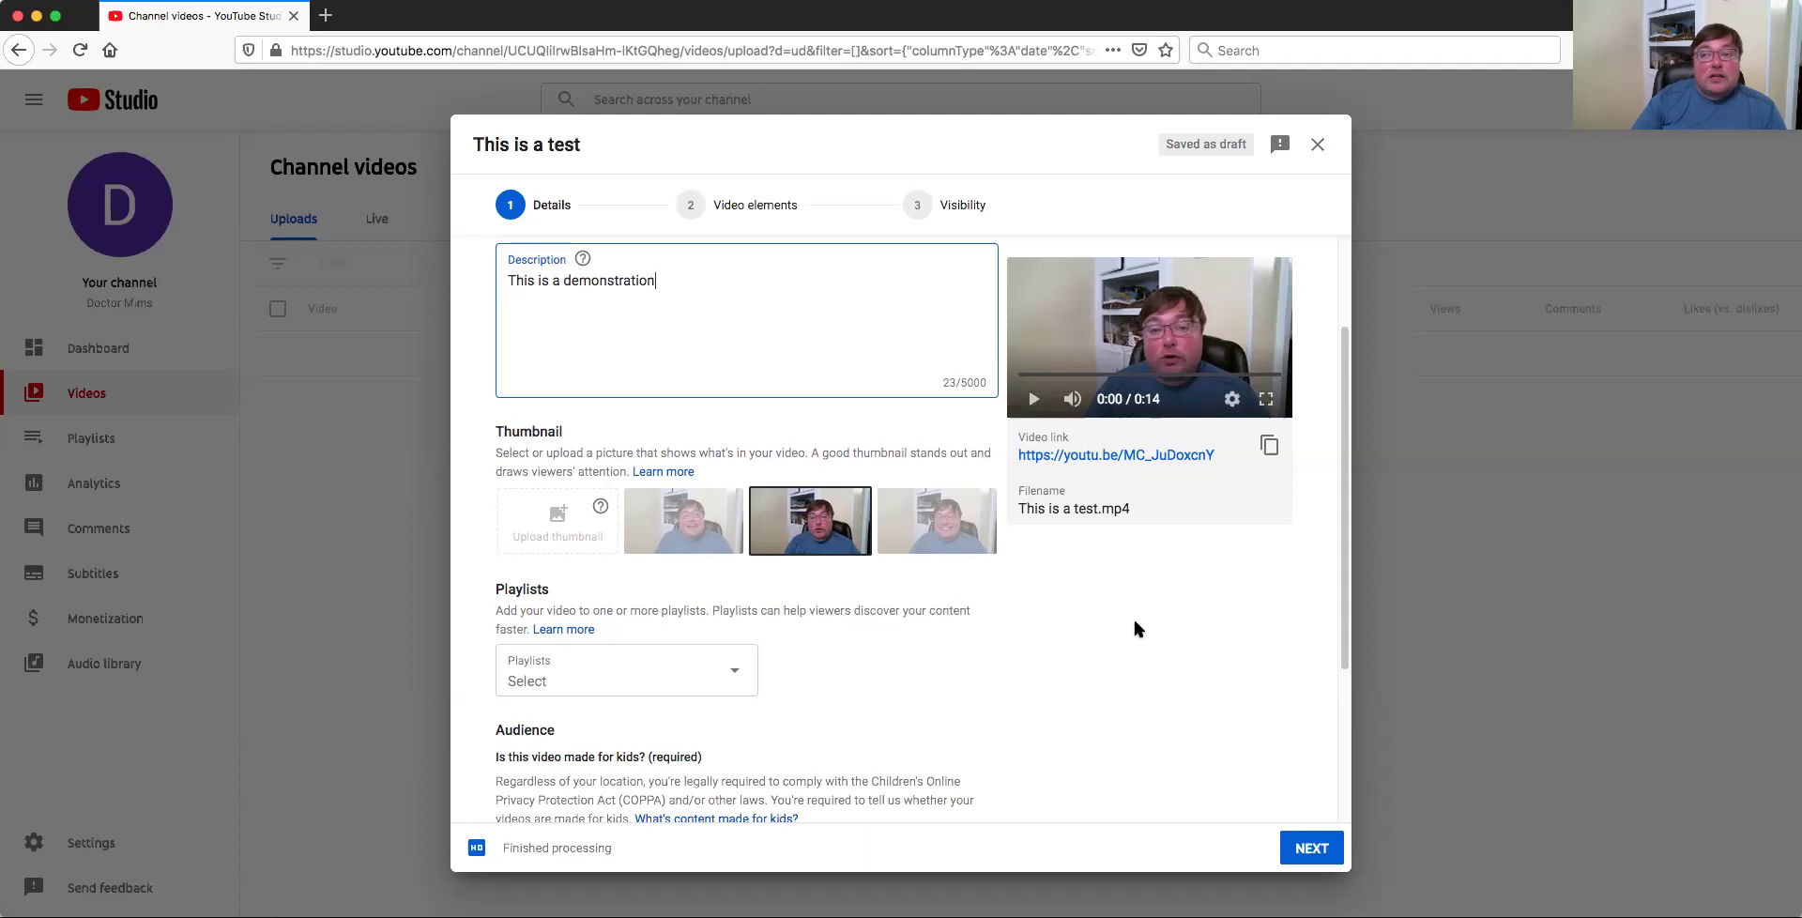
Choose the first generated frame as the video thumbnail.
scroll(1134, 622, down, 1)
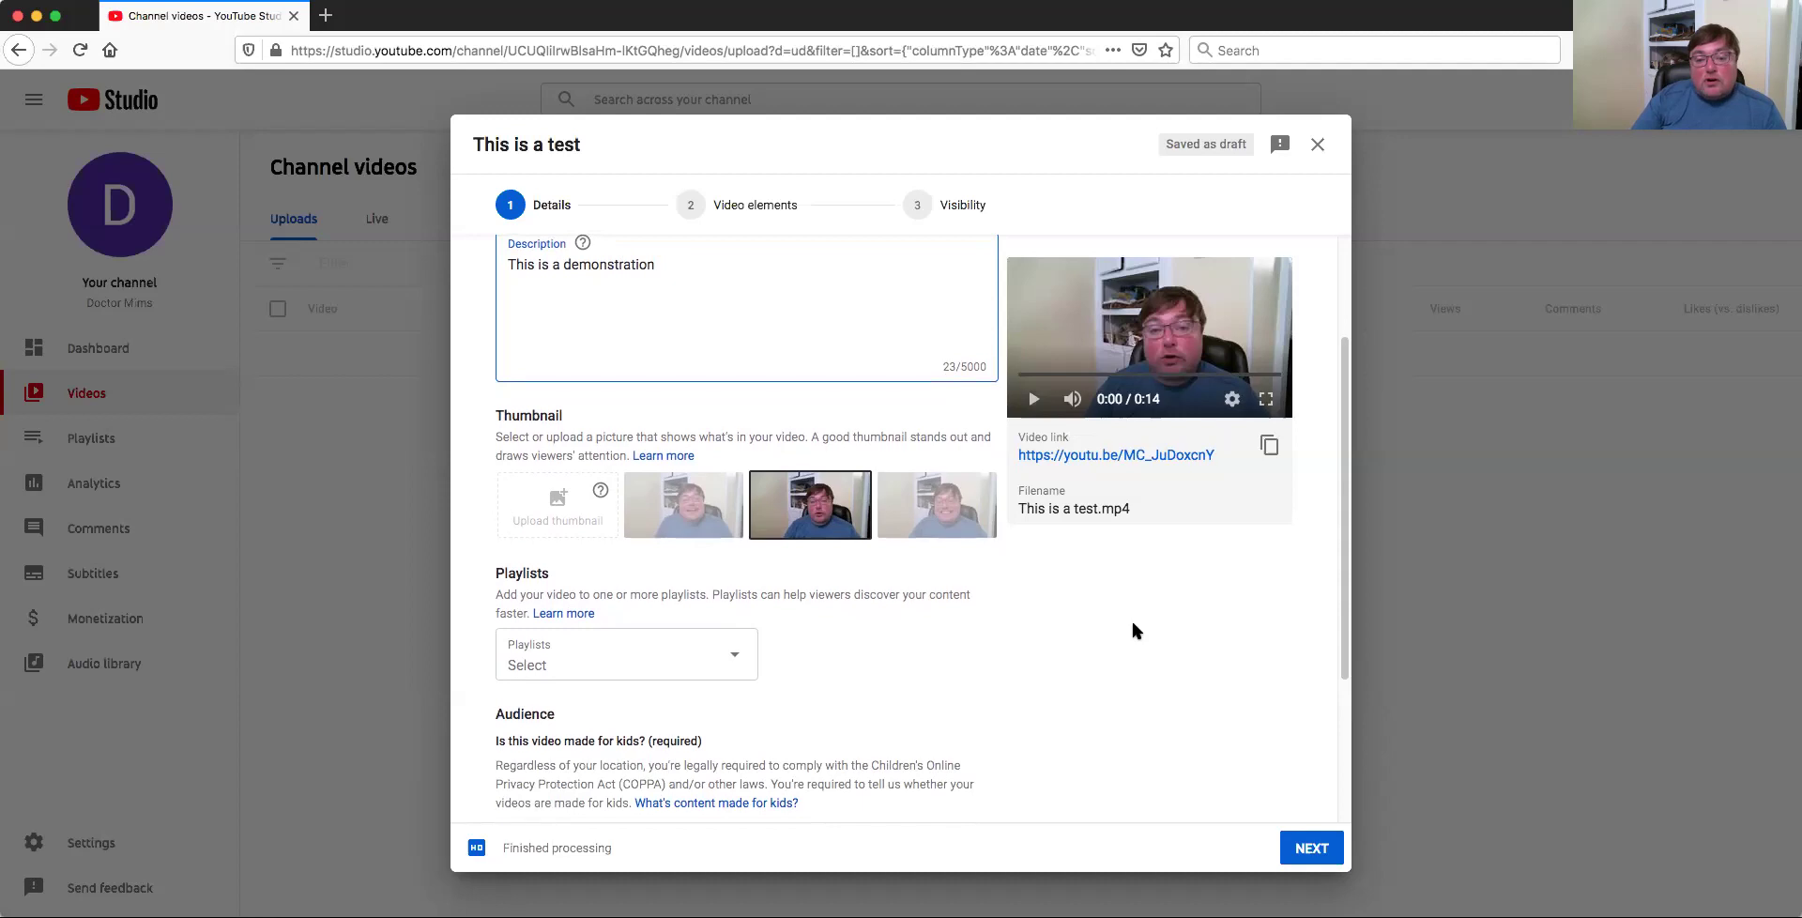
scroll(1133, 631, down, 1)
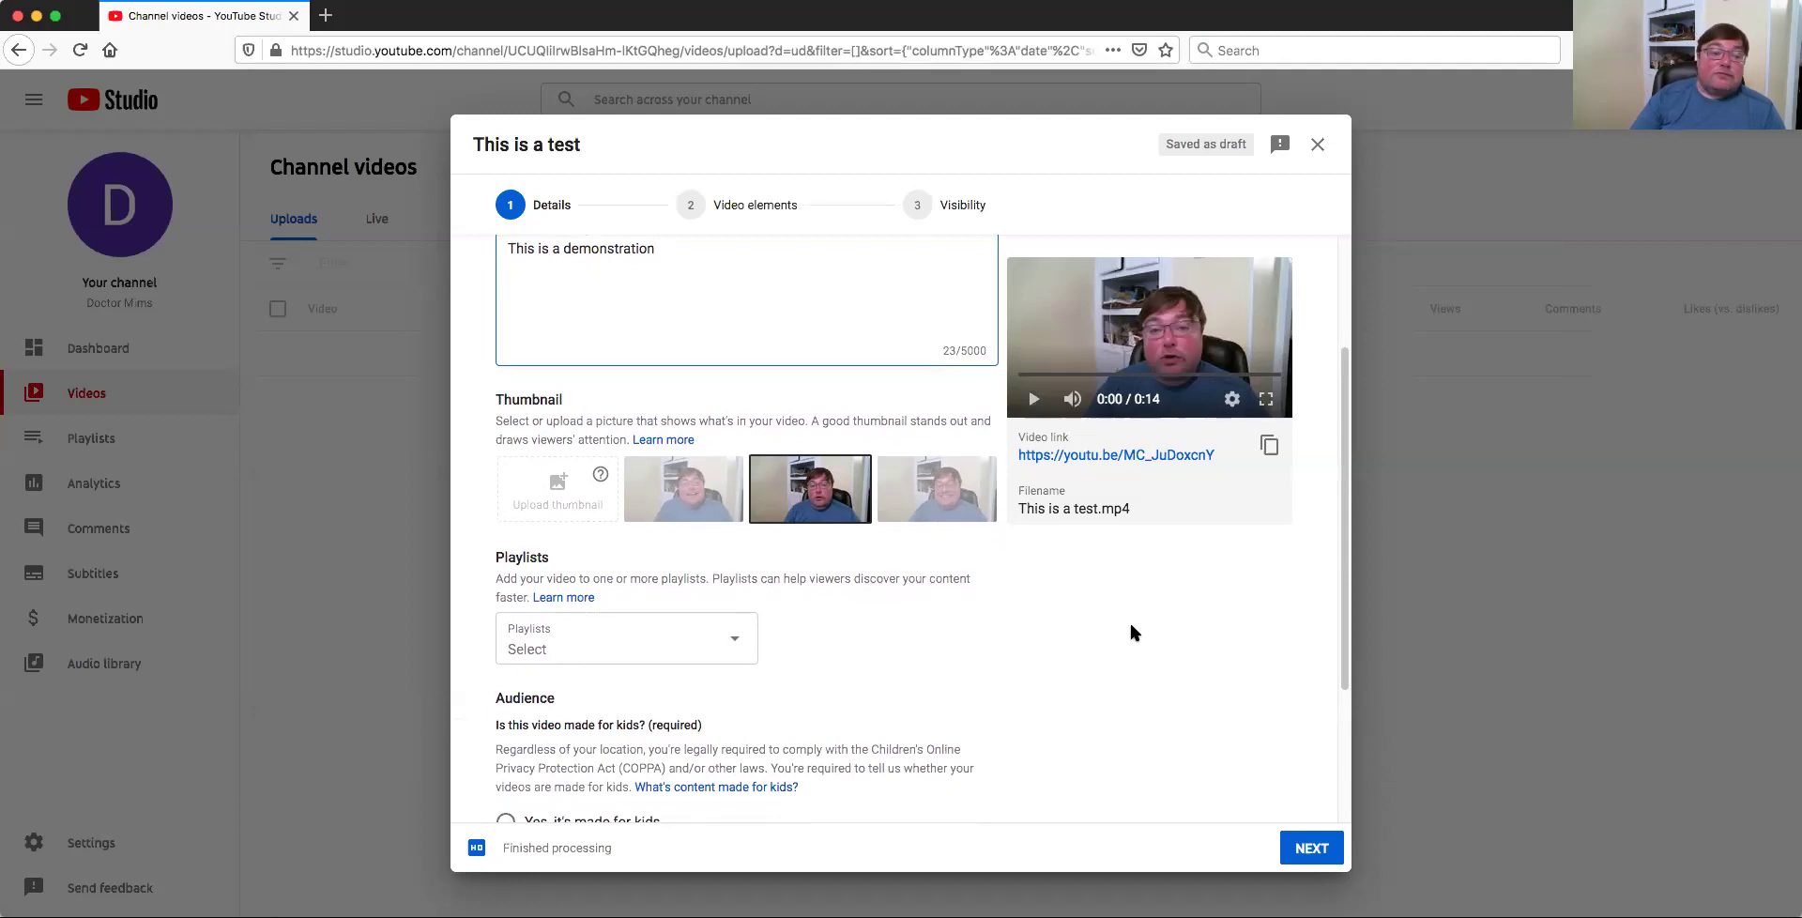
click(702, 495)
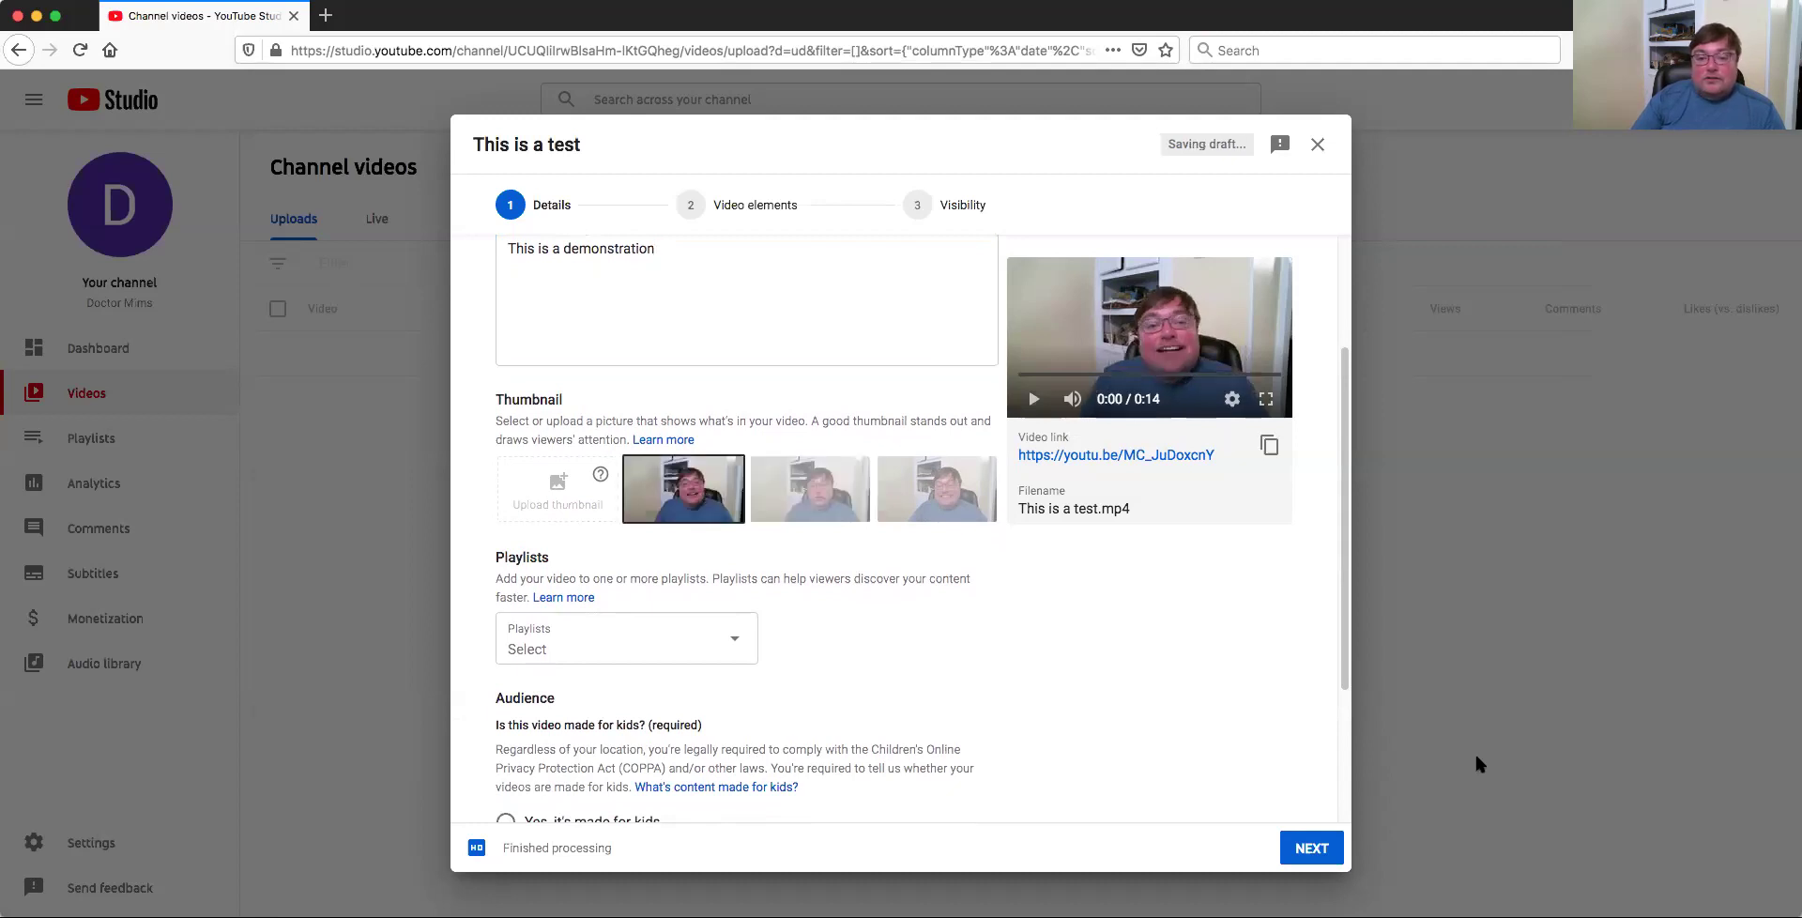
Mark the video as not made for kids and continue to Video elements.
scroll(1091, 692, down, 4)
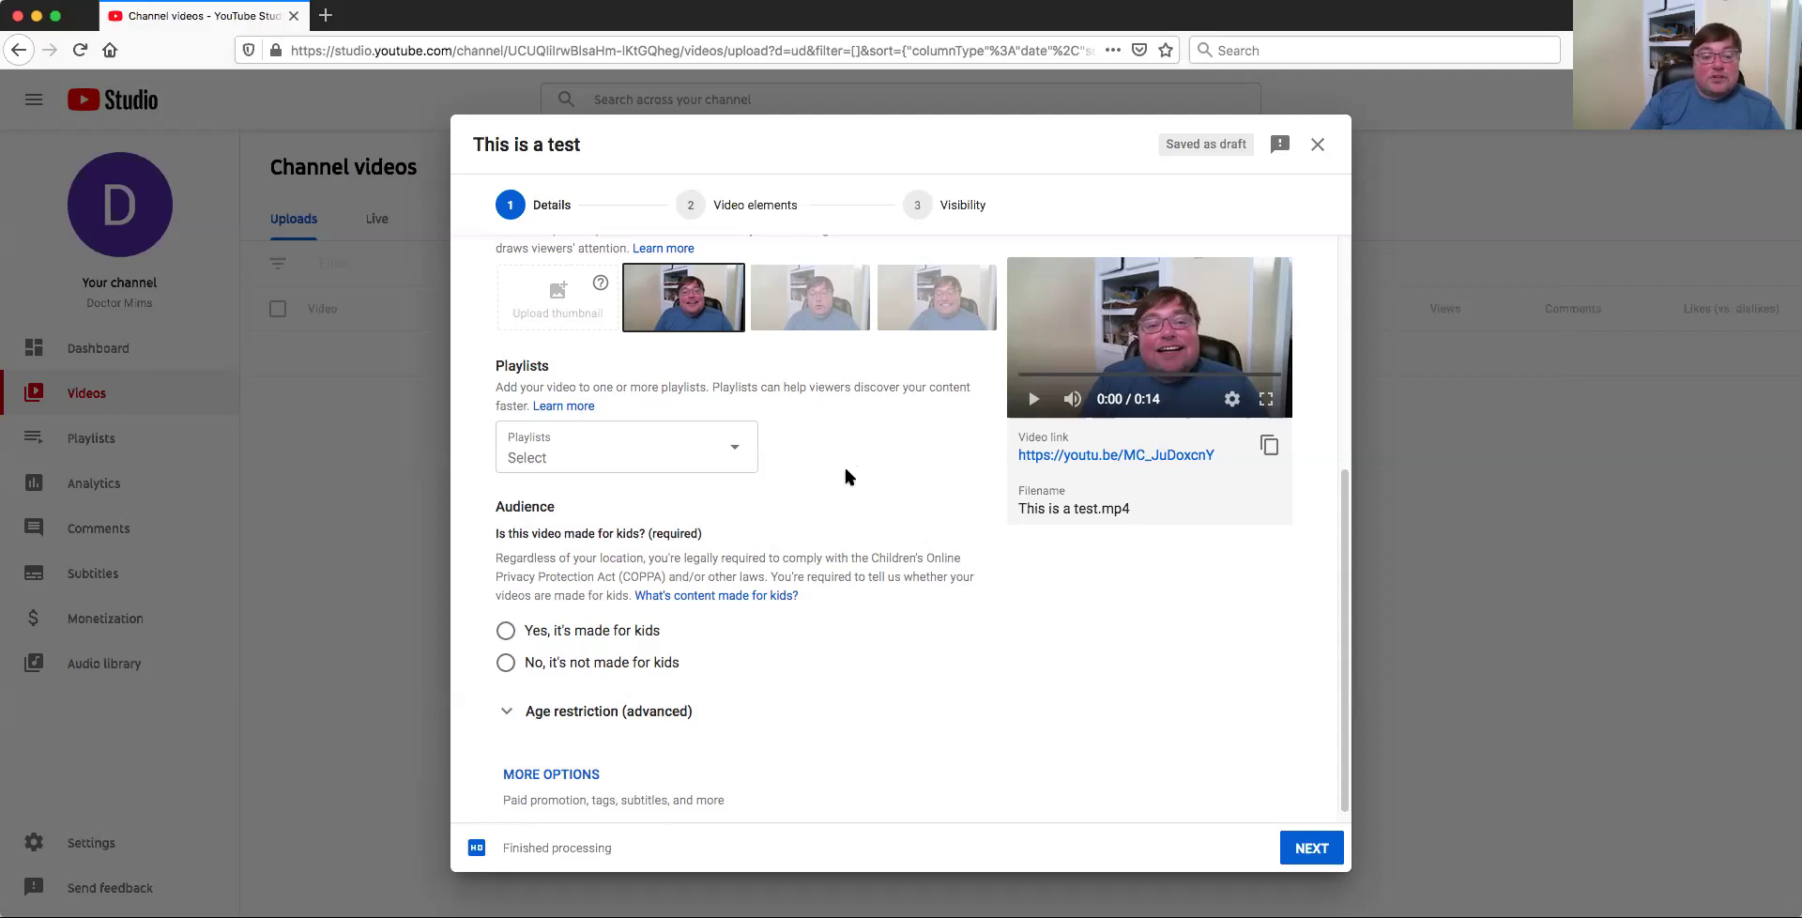
click(506, 662)
scroll(929, 746, down, 1)
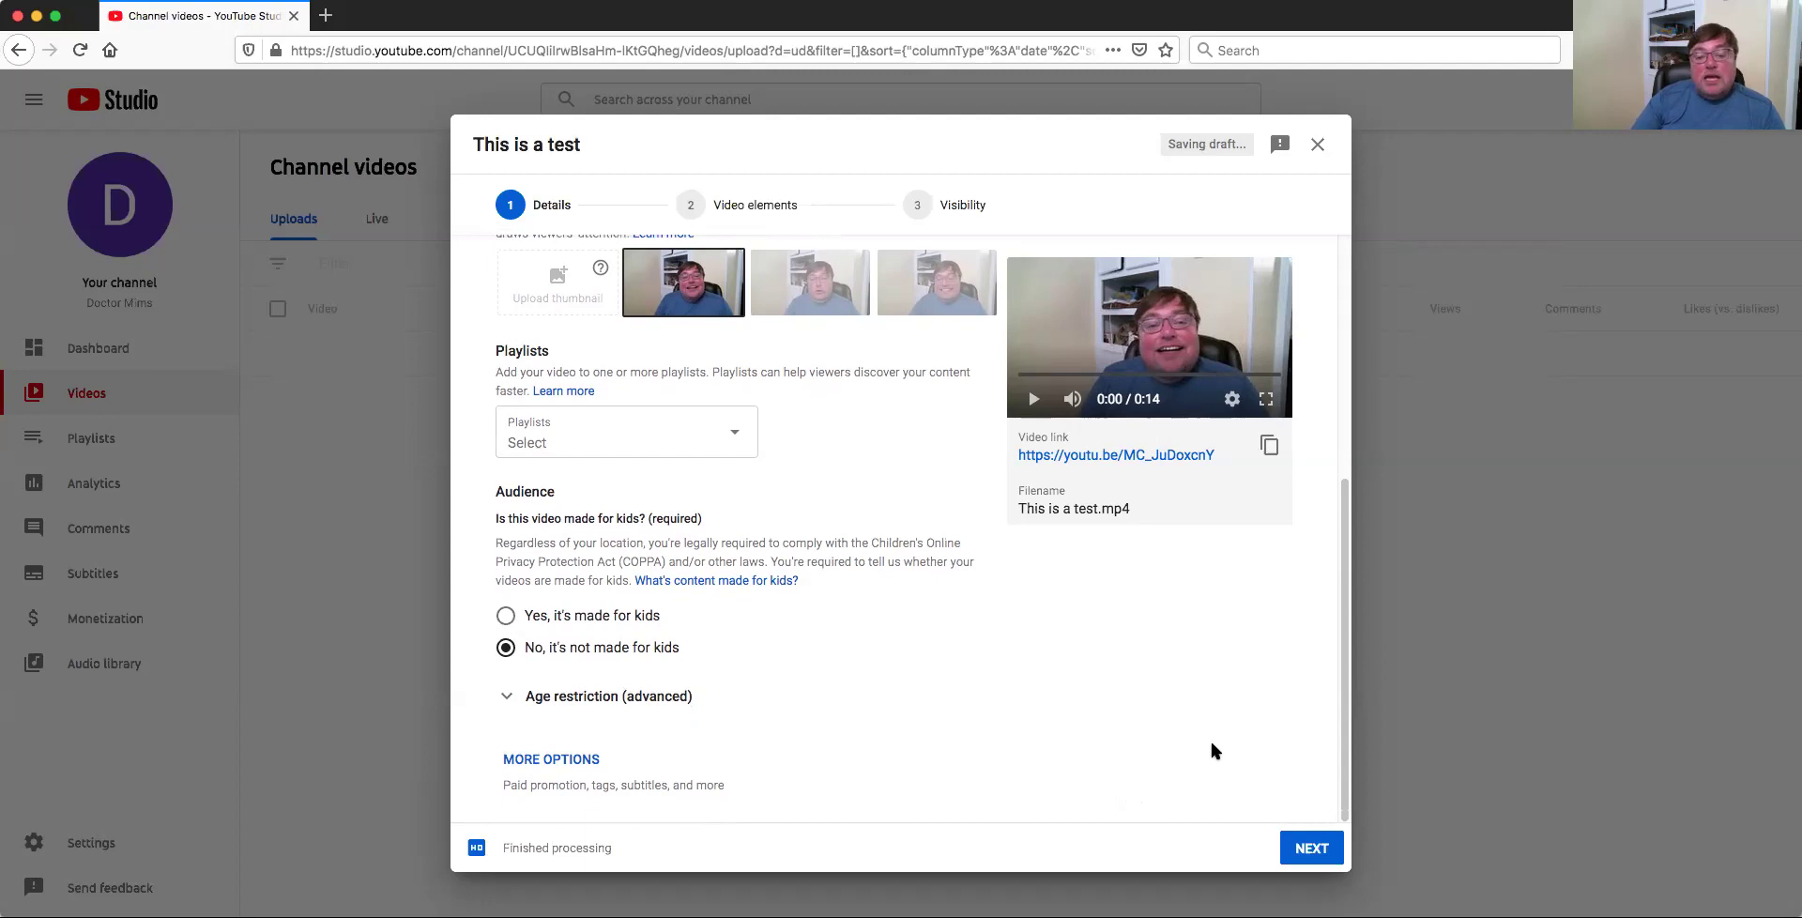
click(1302, 850)
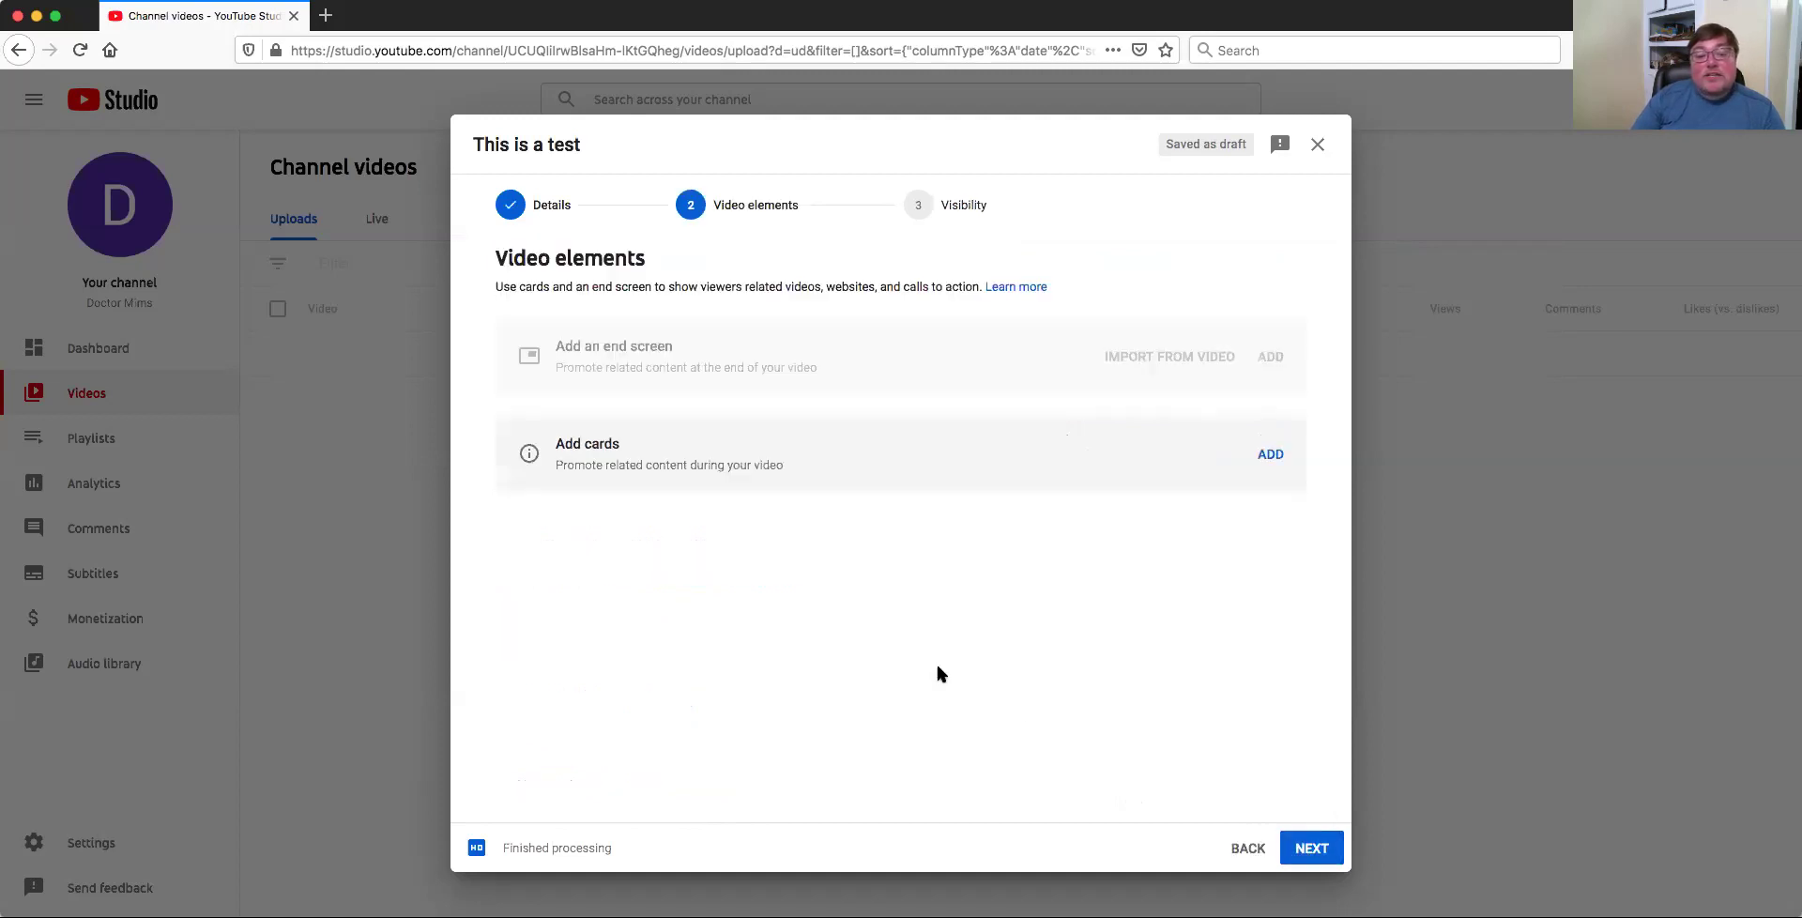
Advance to the Visibility step and set the test video to Unlisted.
click(1312, 850)
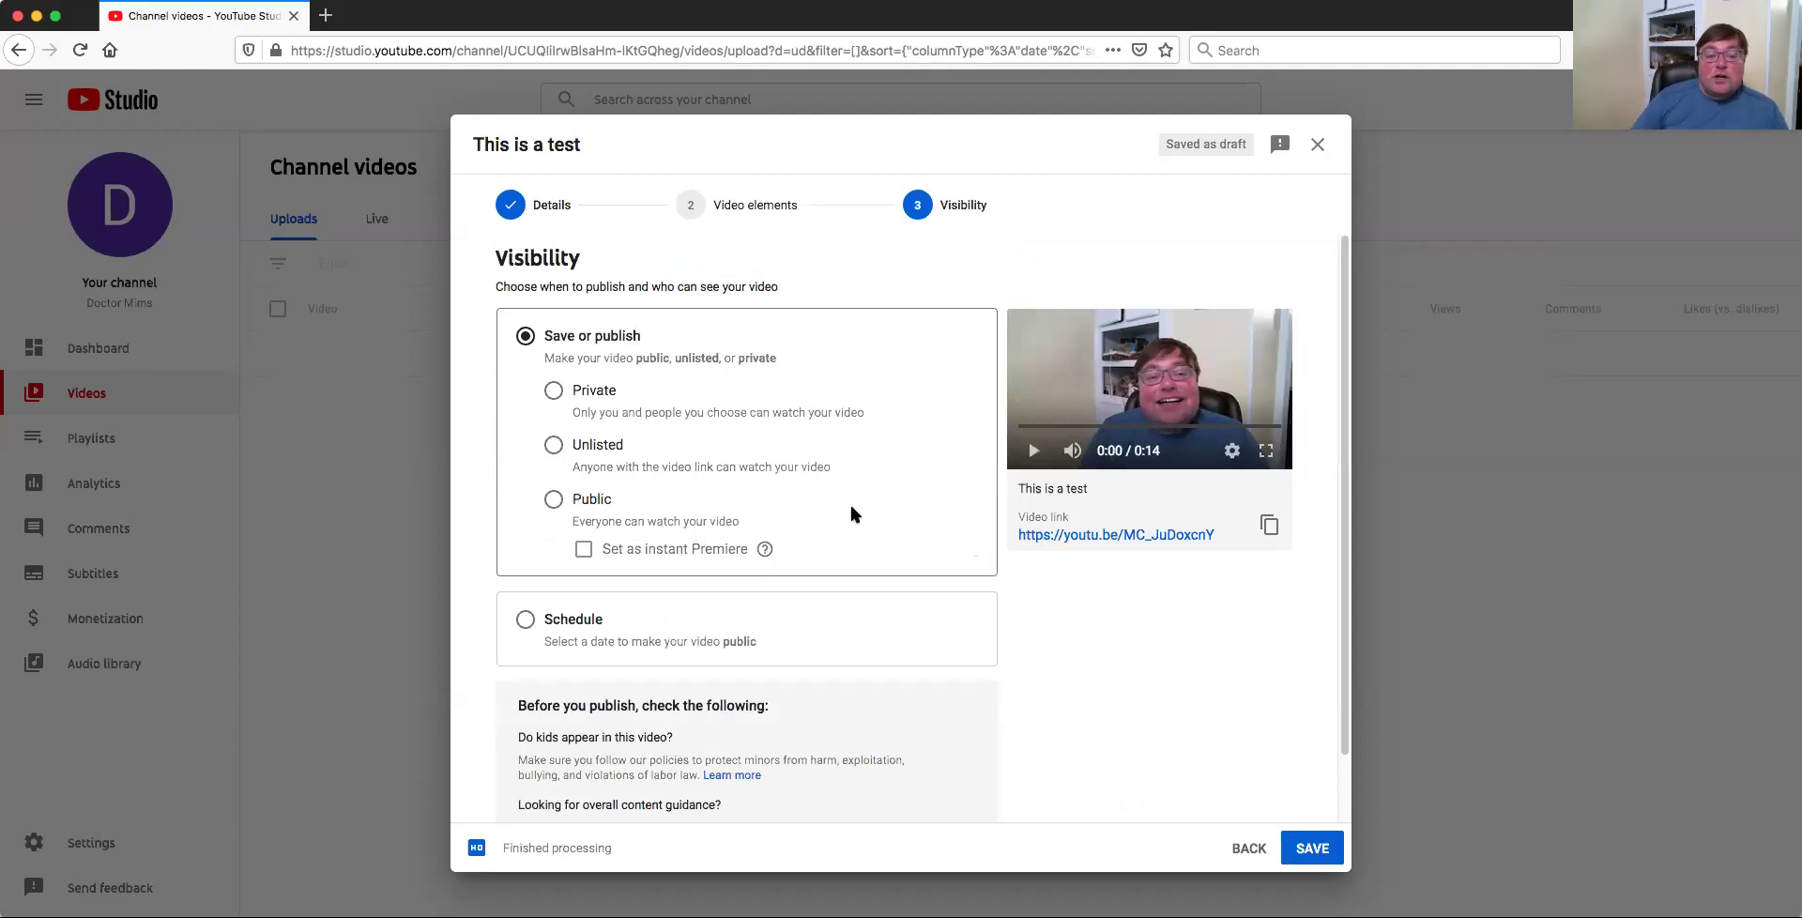
click(560, 398)
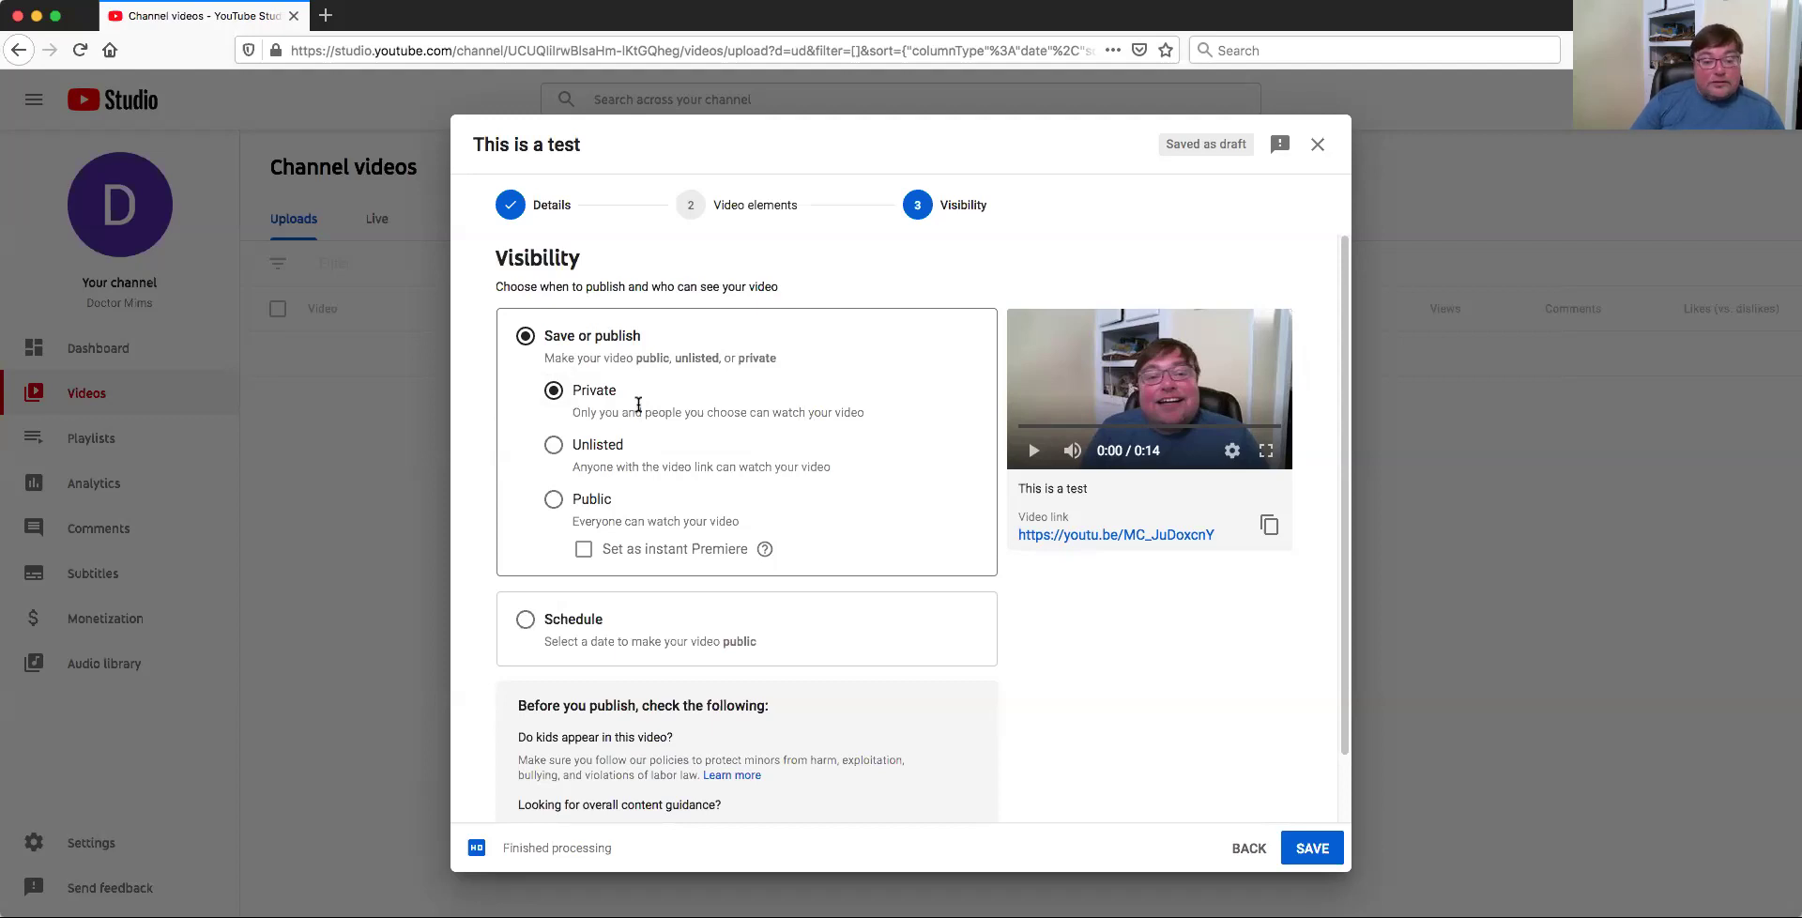
click(553, 446)
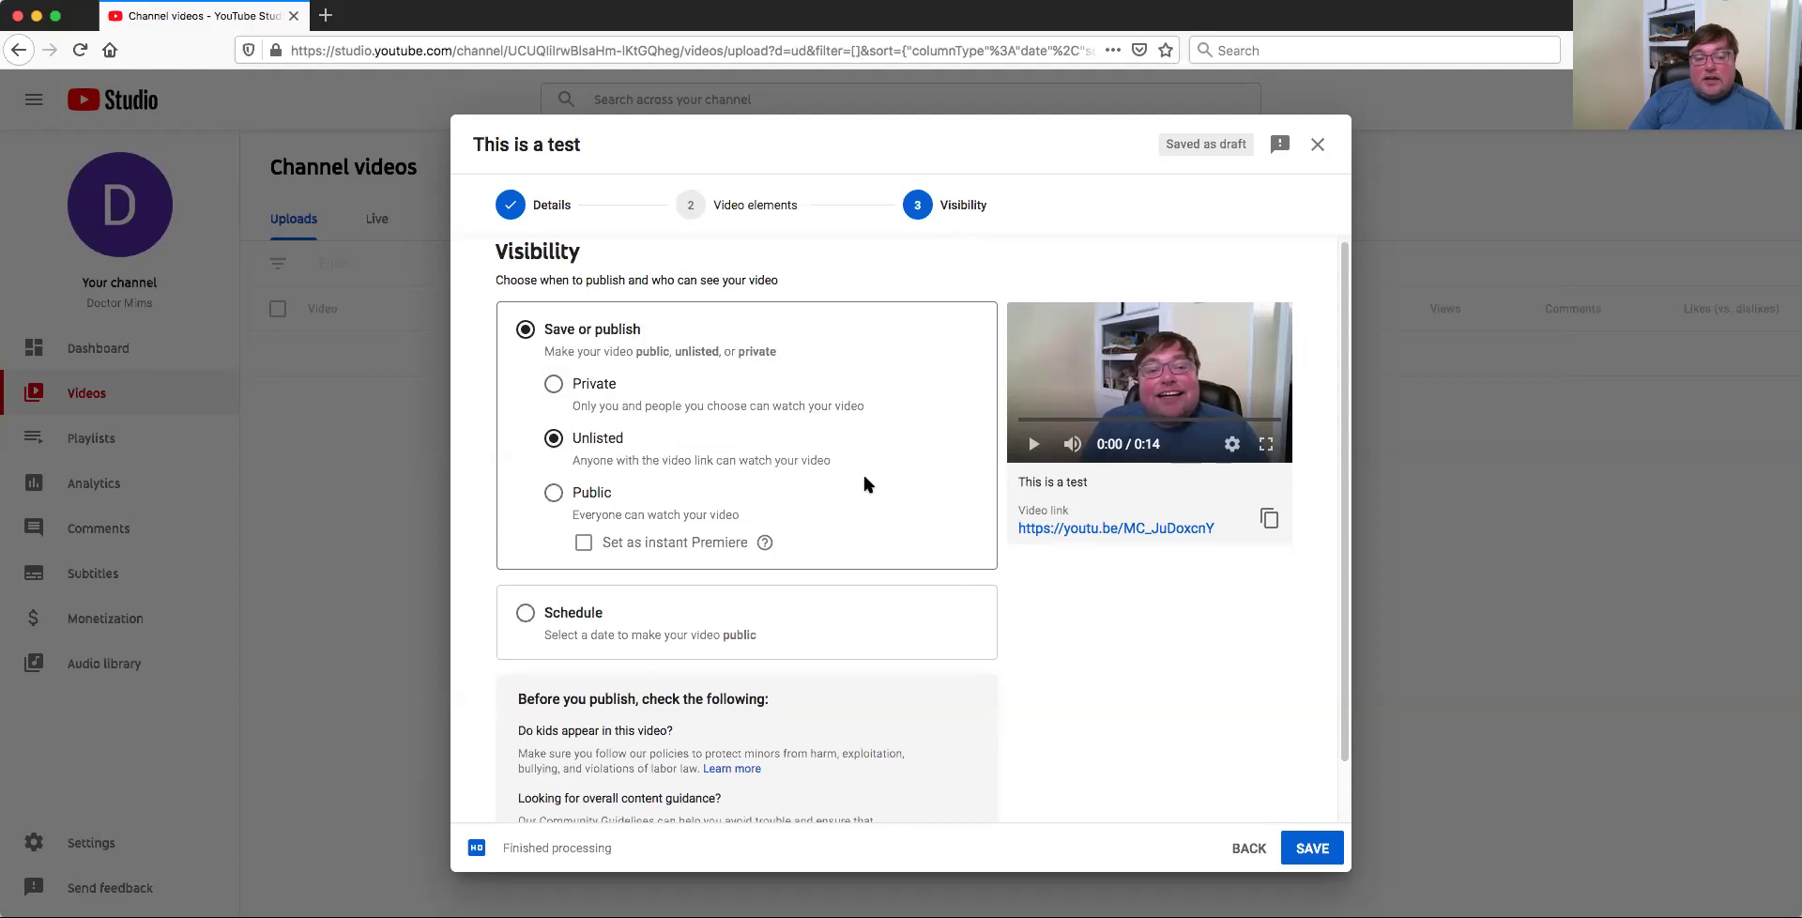
scroll(865, 475, down, 1)
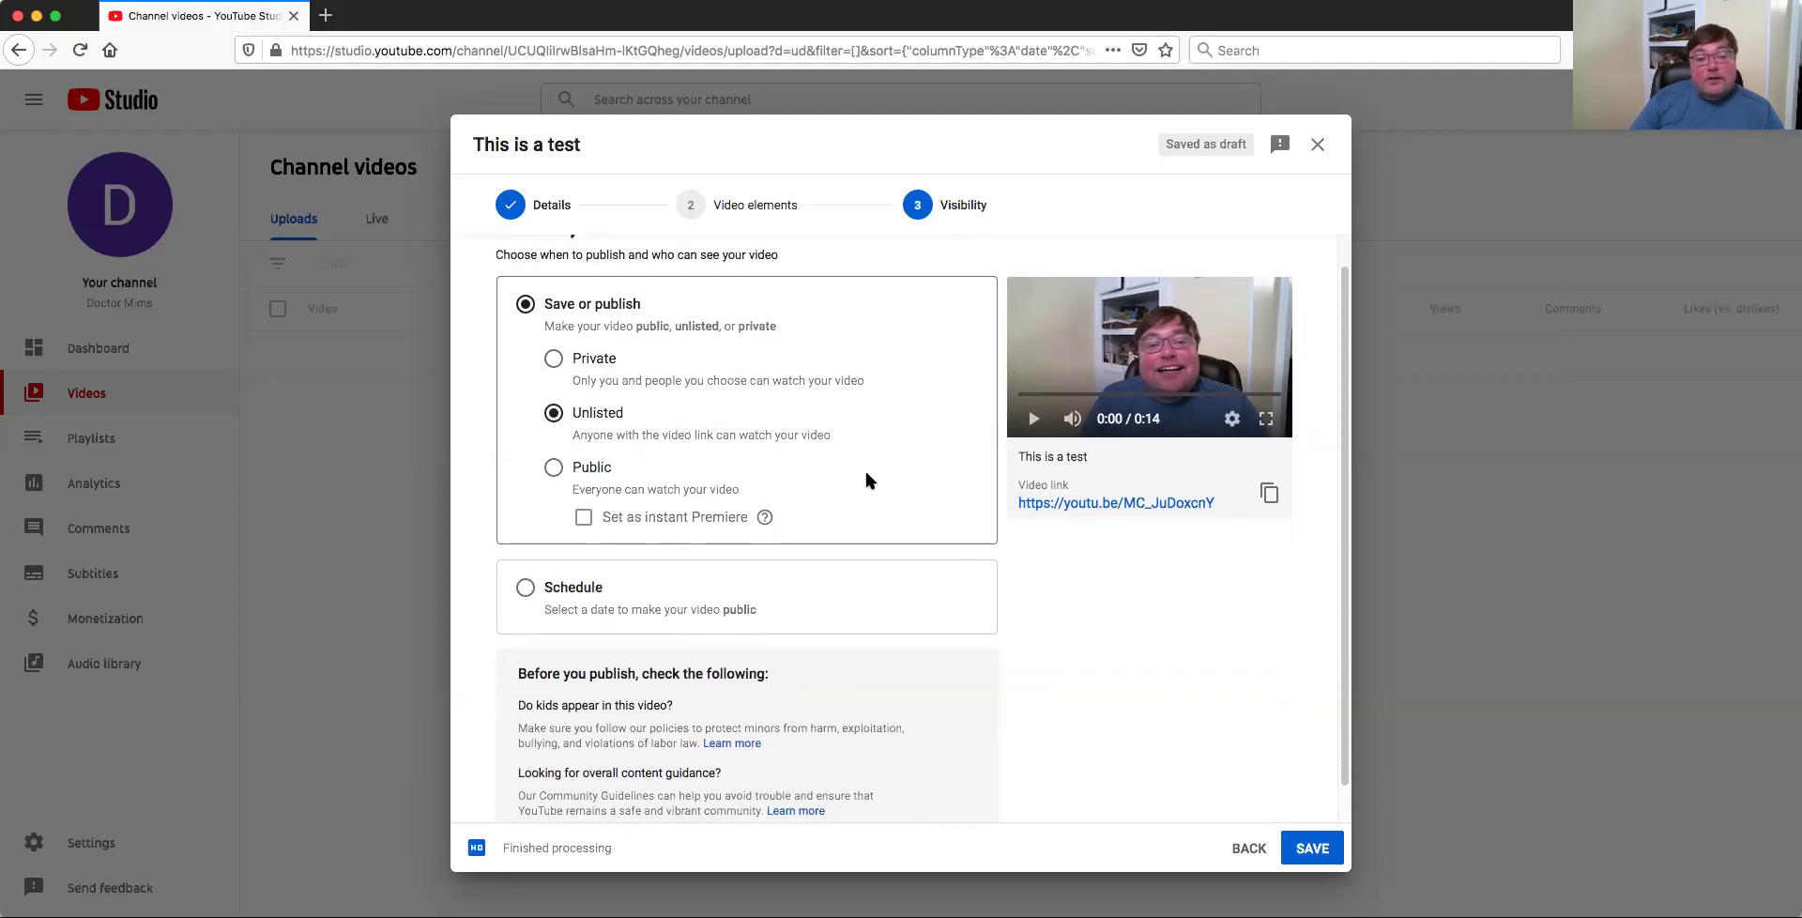
scroll(864, 474, down, 2)
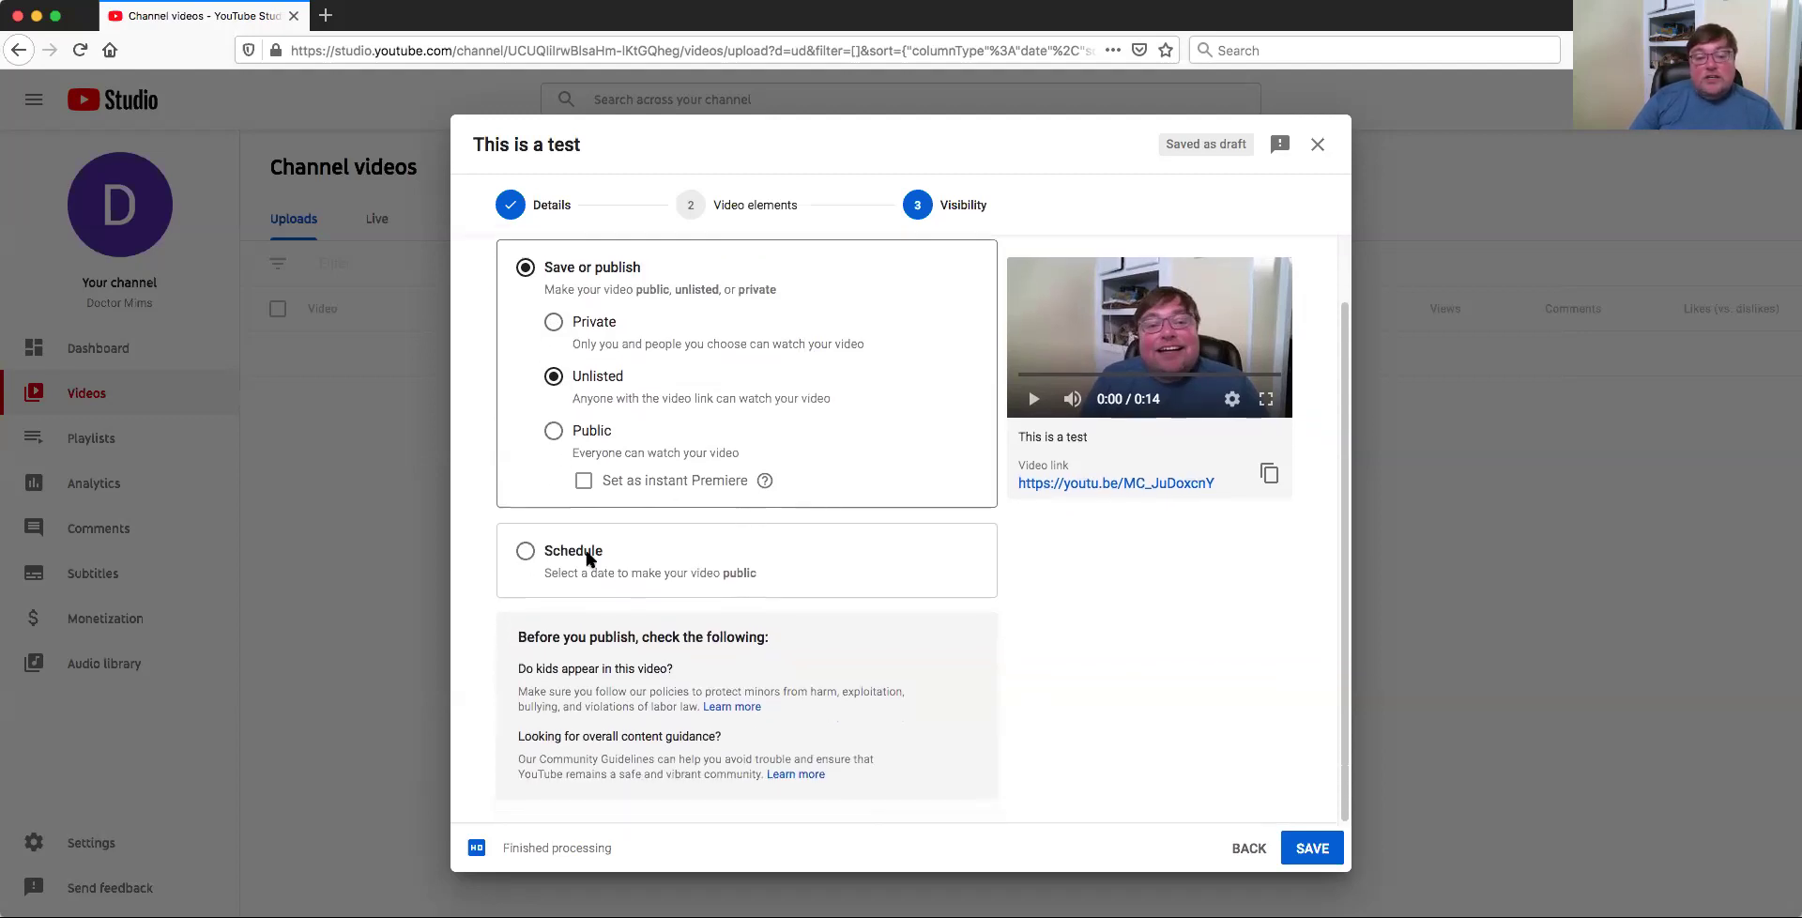
Save the unlisted video, then go to Your channel from the account menu.
click(1312, 848)
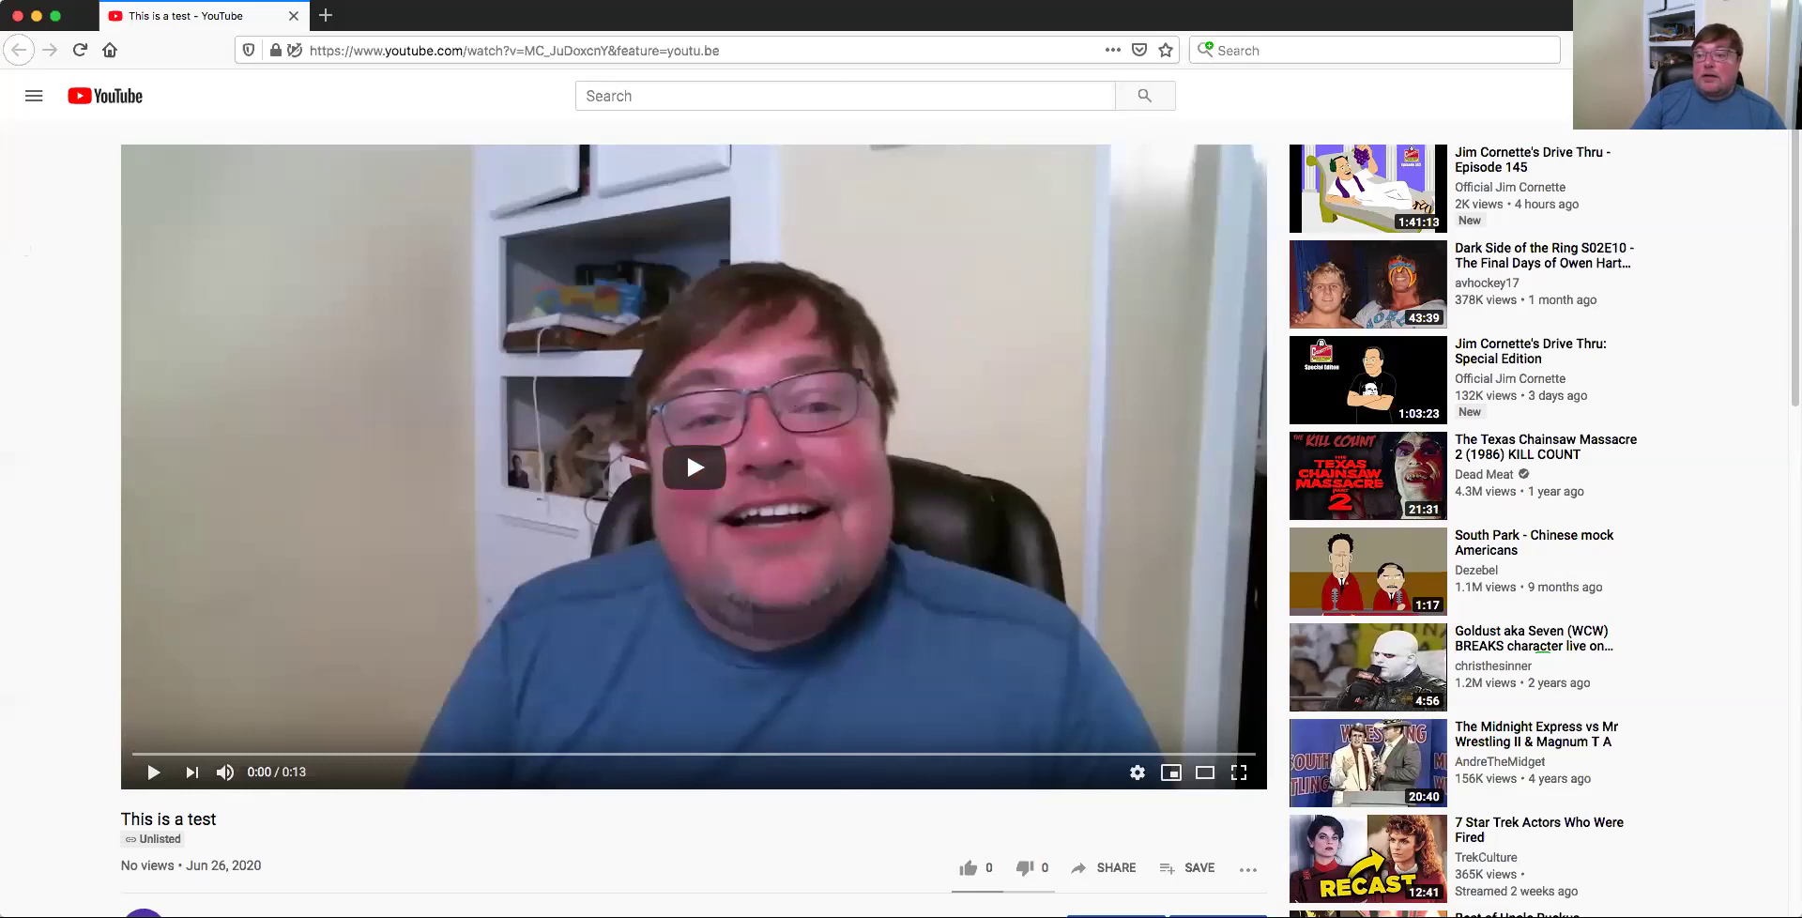
click(1753, 96)
click(1601, 241)
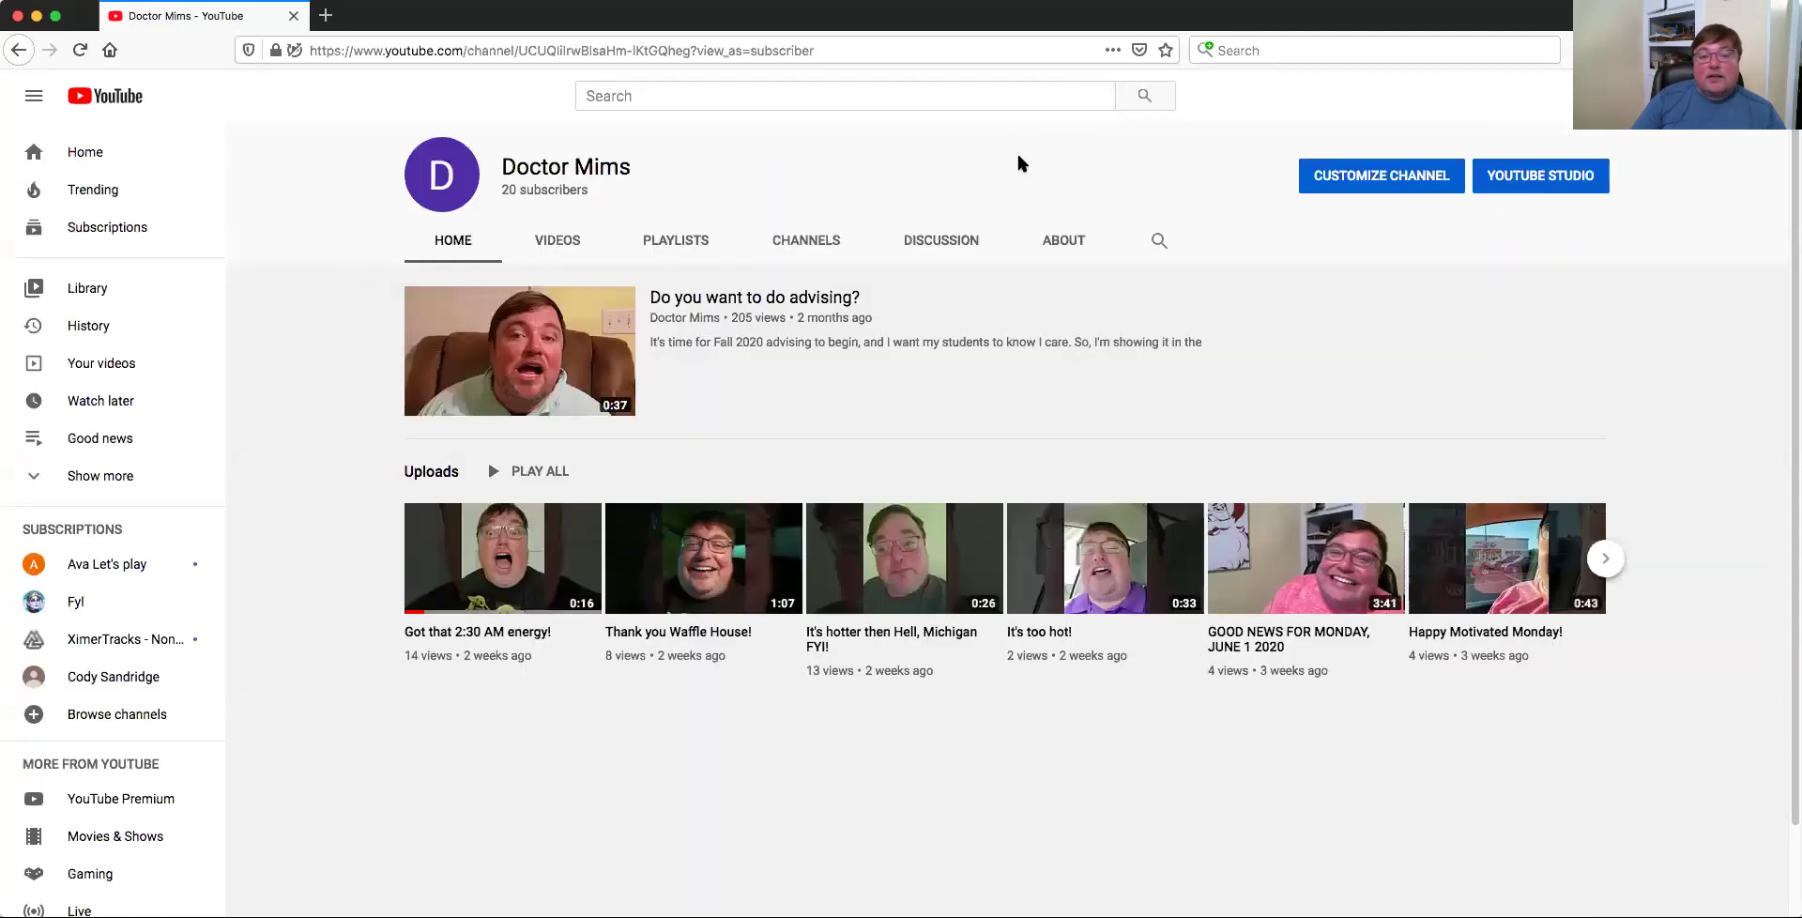
Sort the channel's uploads oldest then newest first, then open Your videos.
click(557, 240)
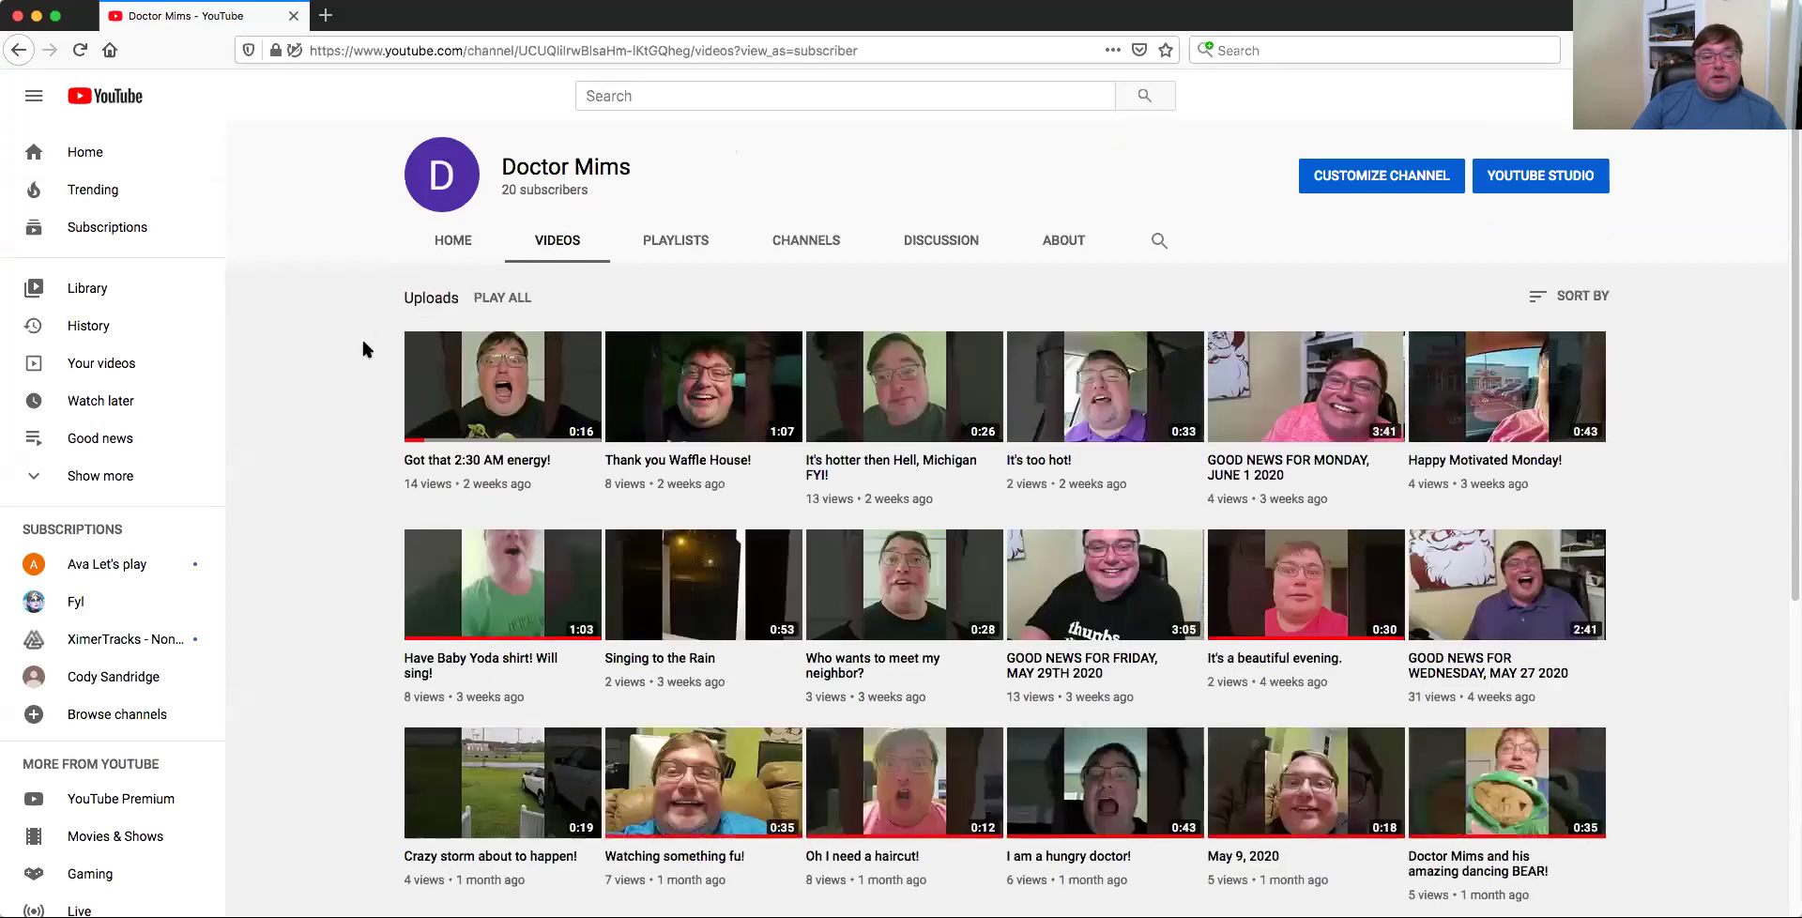
click(1540, 299)
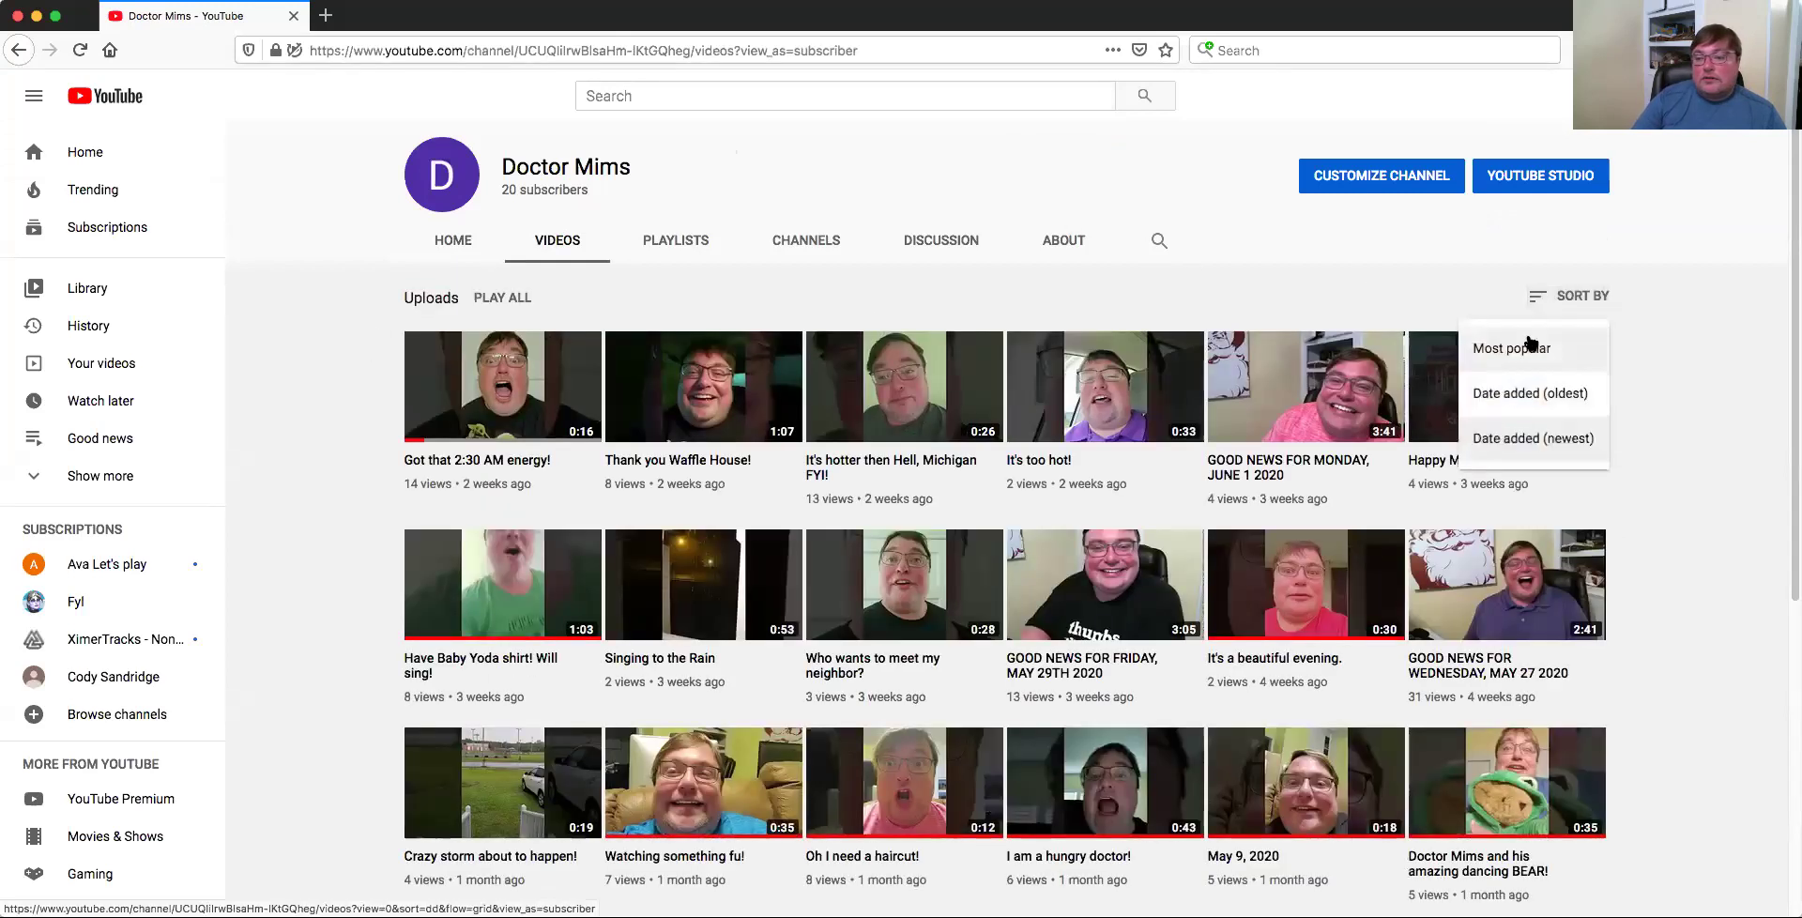
click(1517, 398)
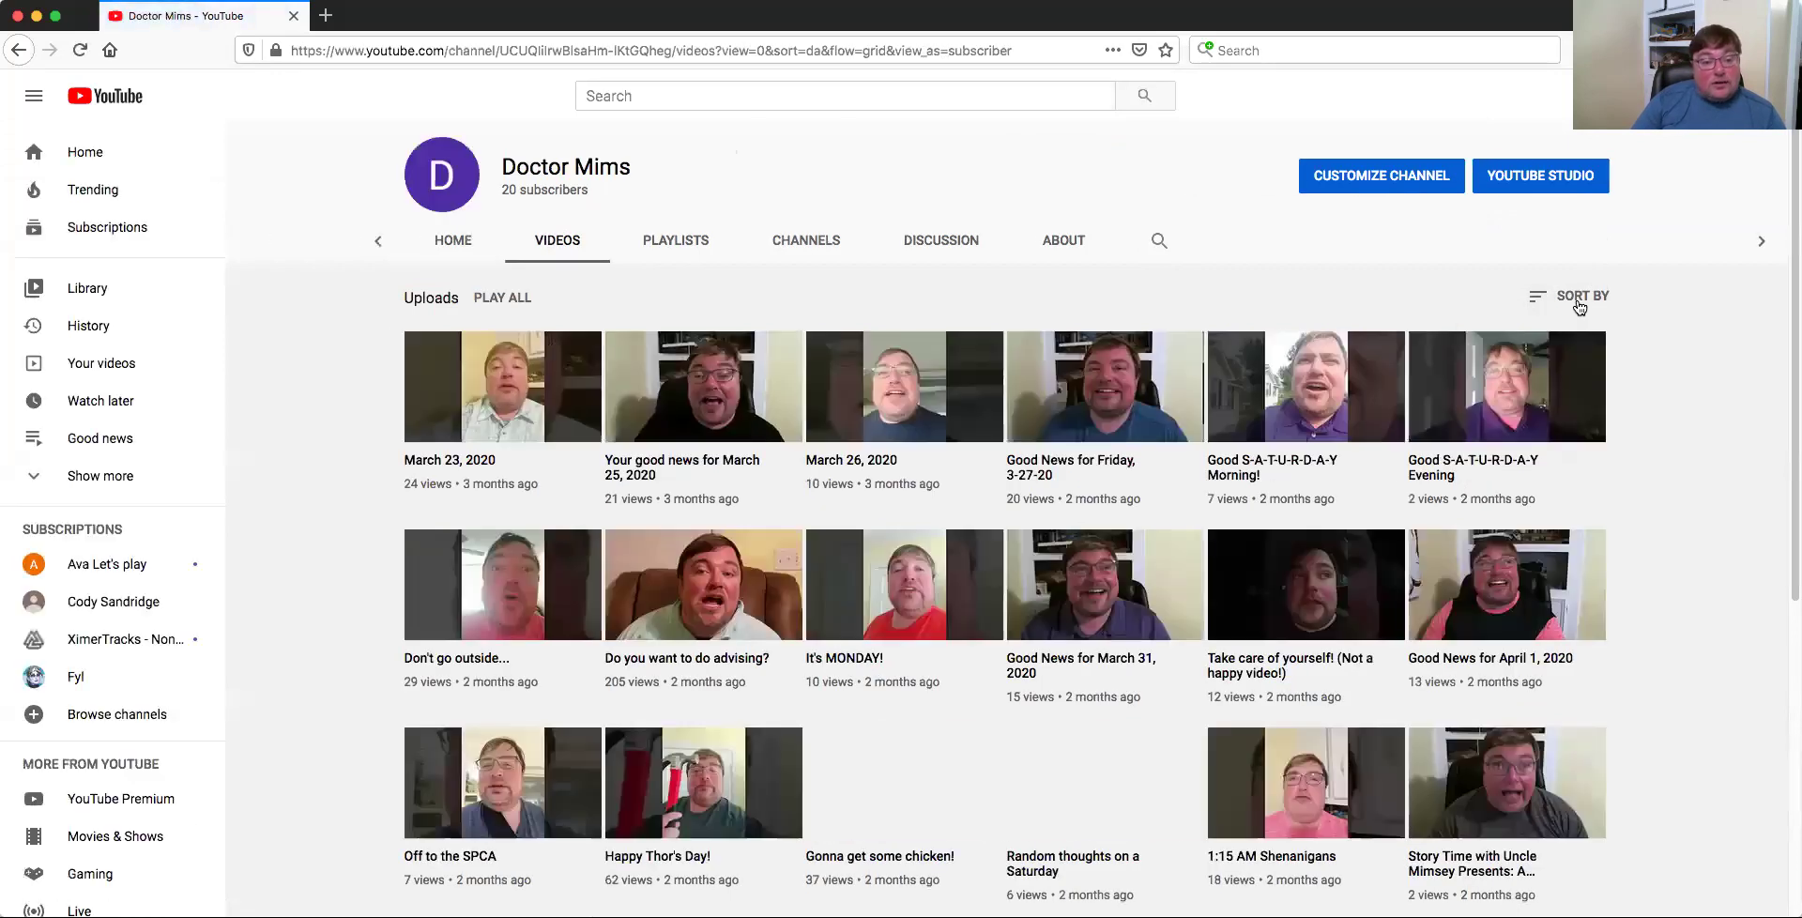
click(1579, 304)
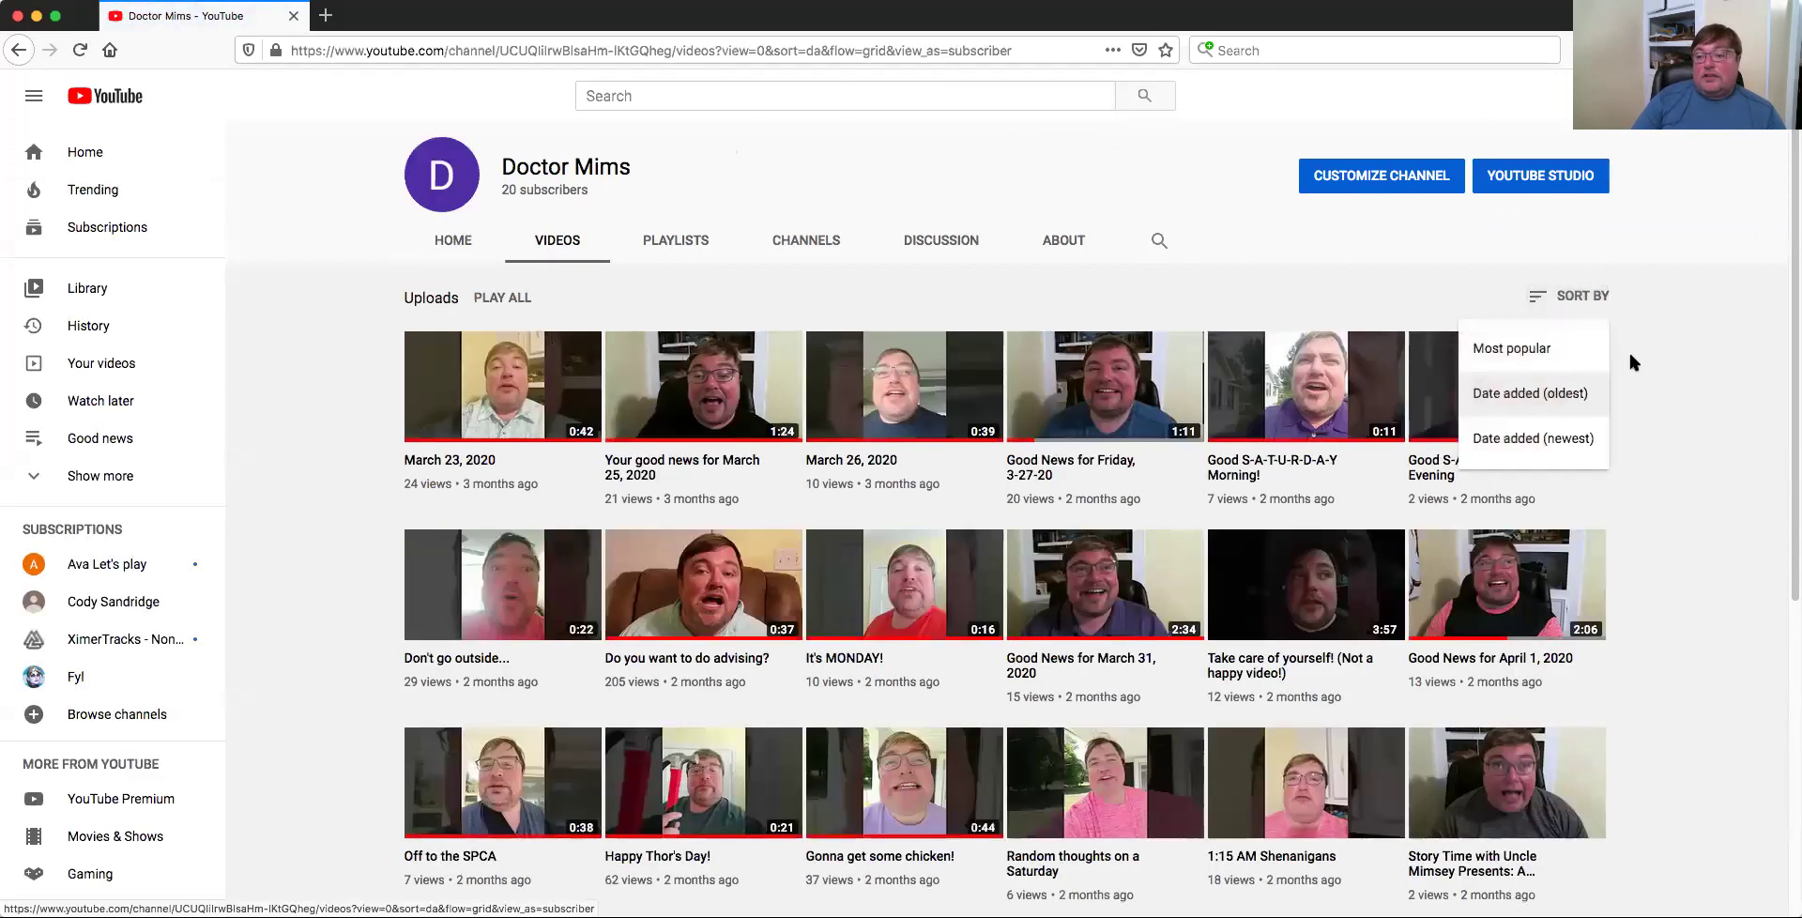
click(1540, 434)
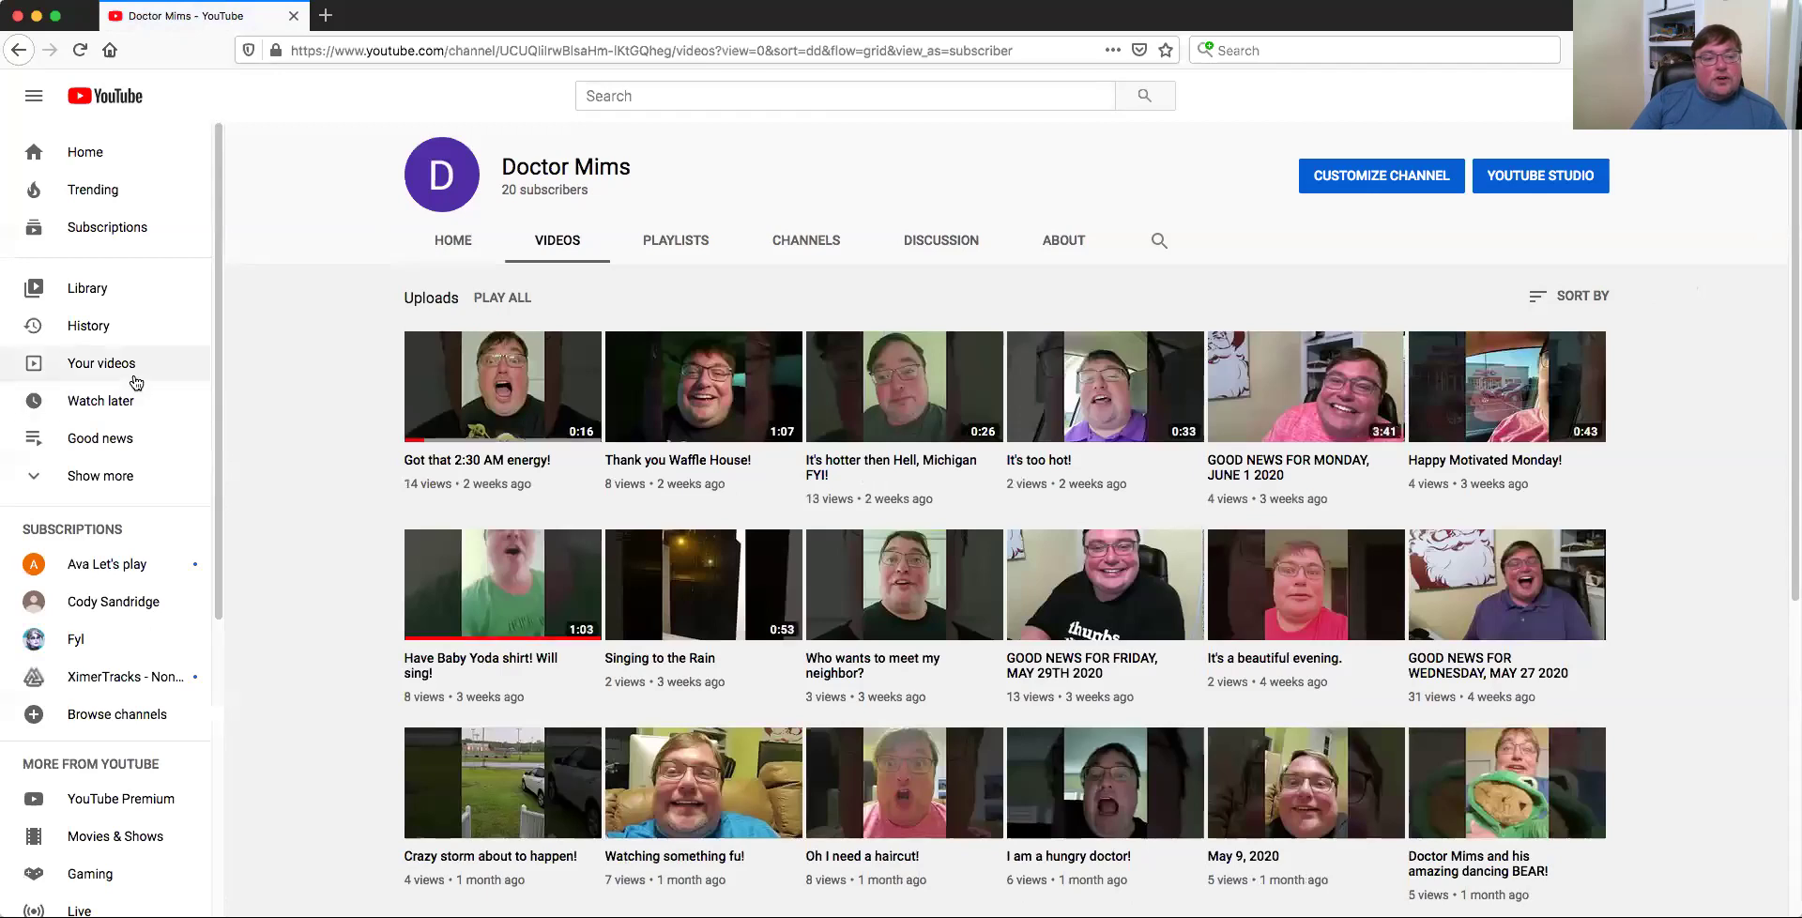
click(197, 363)
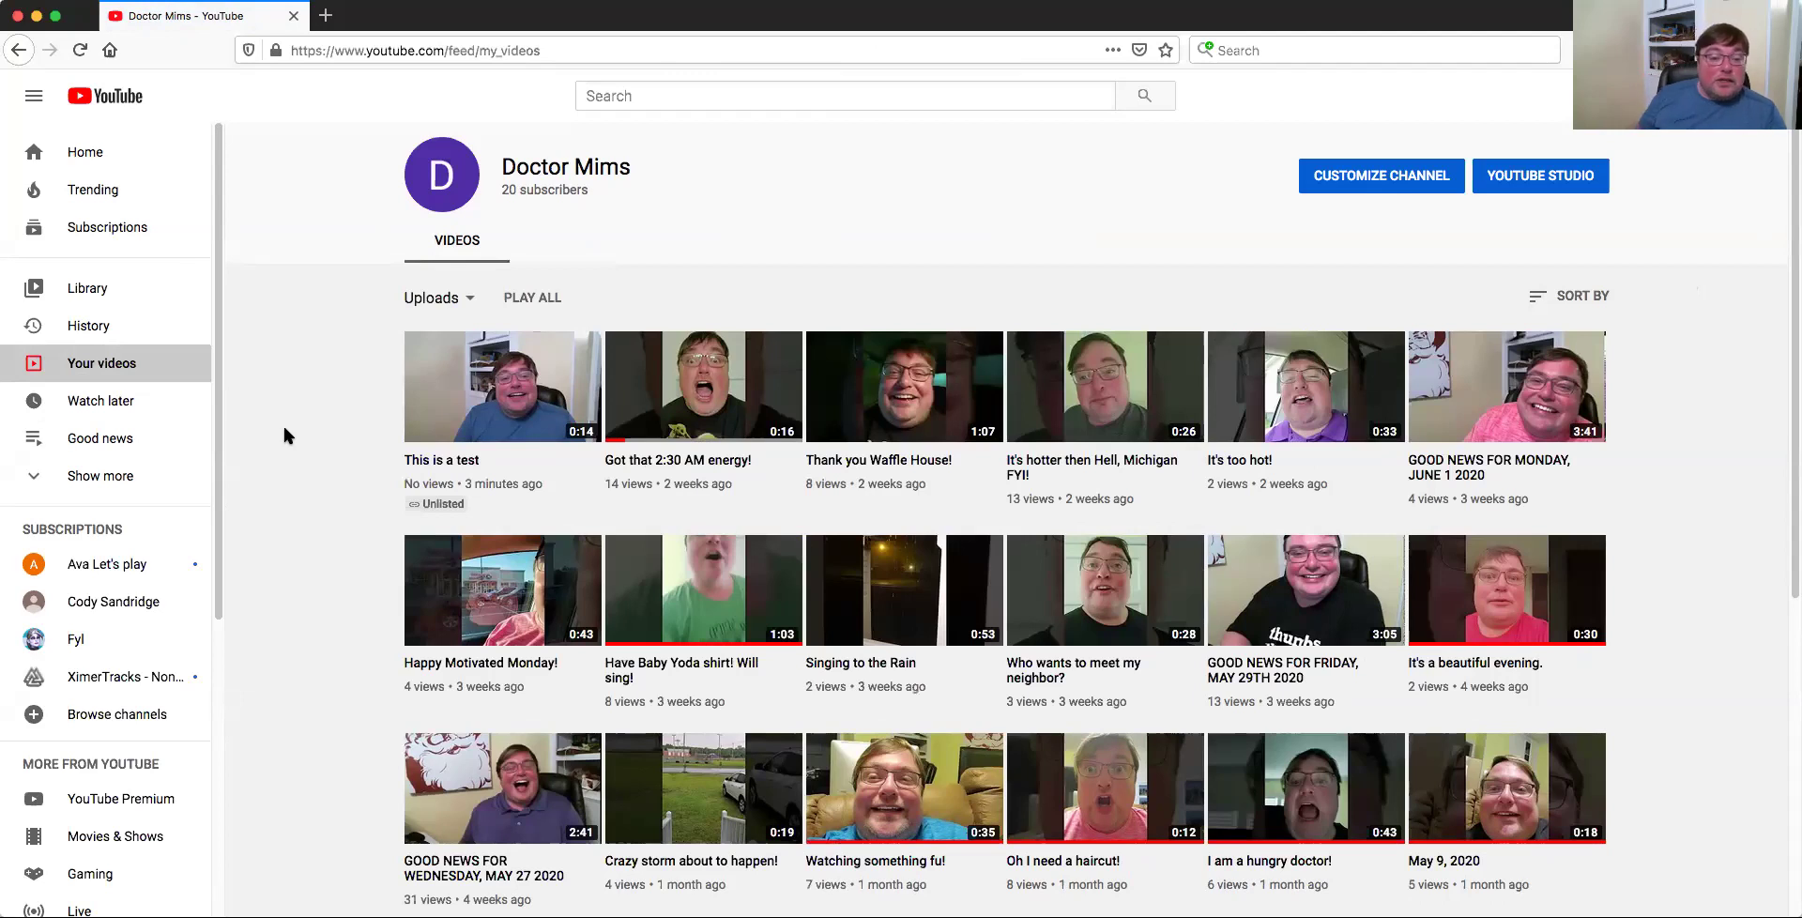
Open the This is a test video and pause its playback.
click(472, 406)
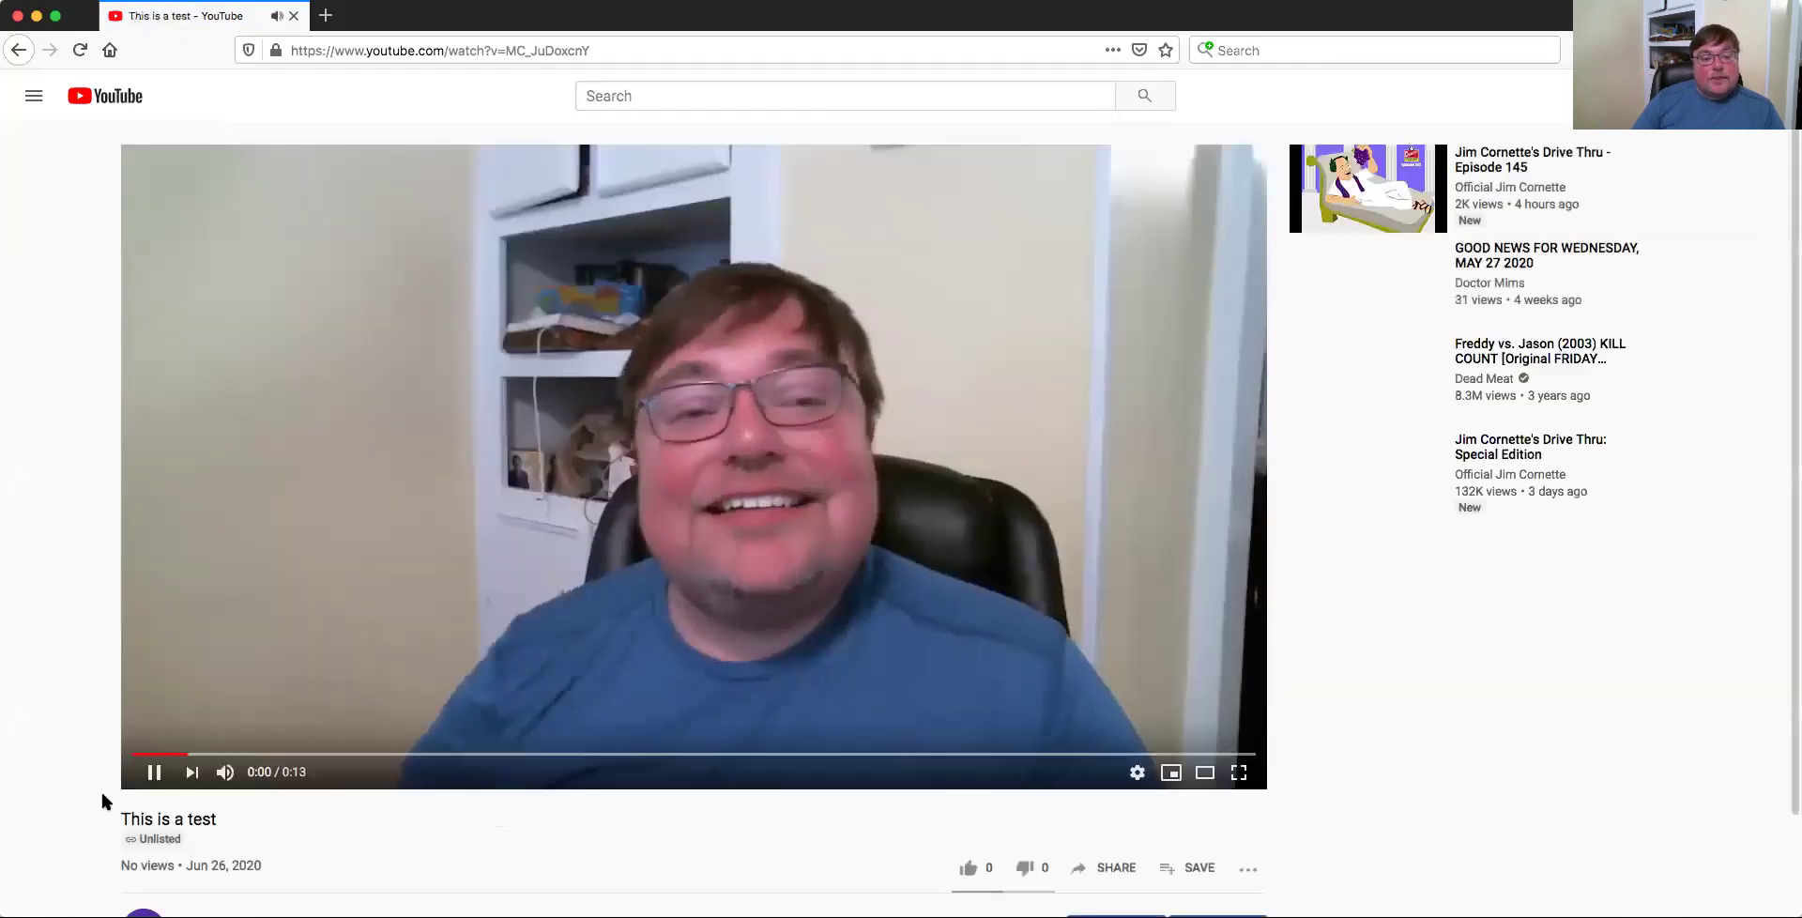
click(154, 772)
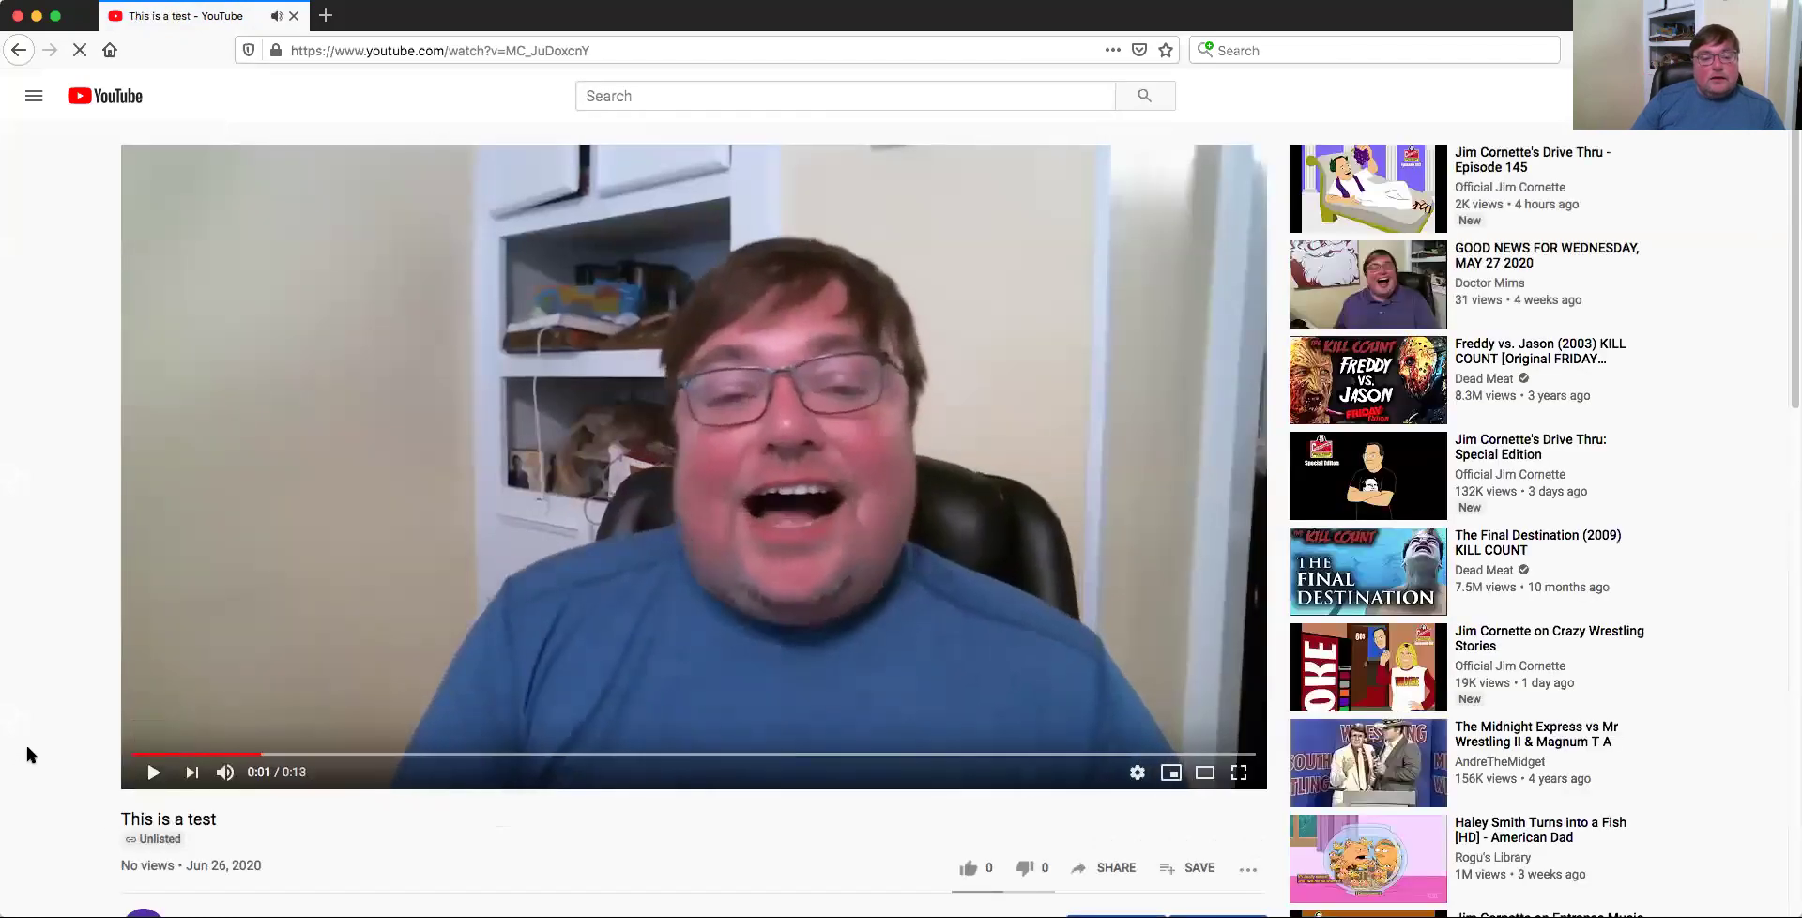
scroll(25, 742, down, 5)
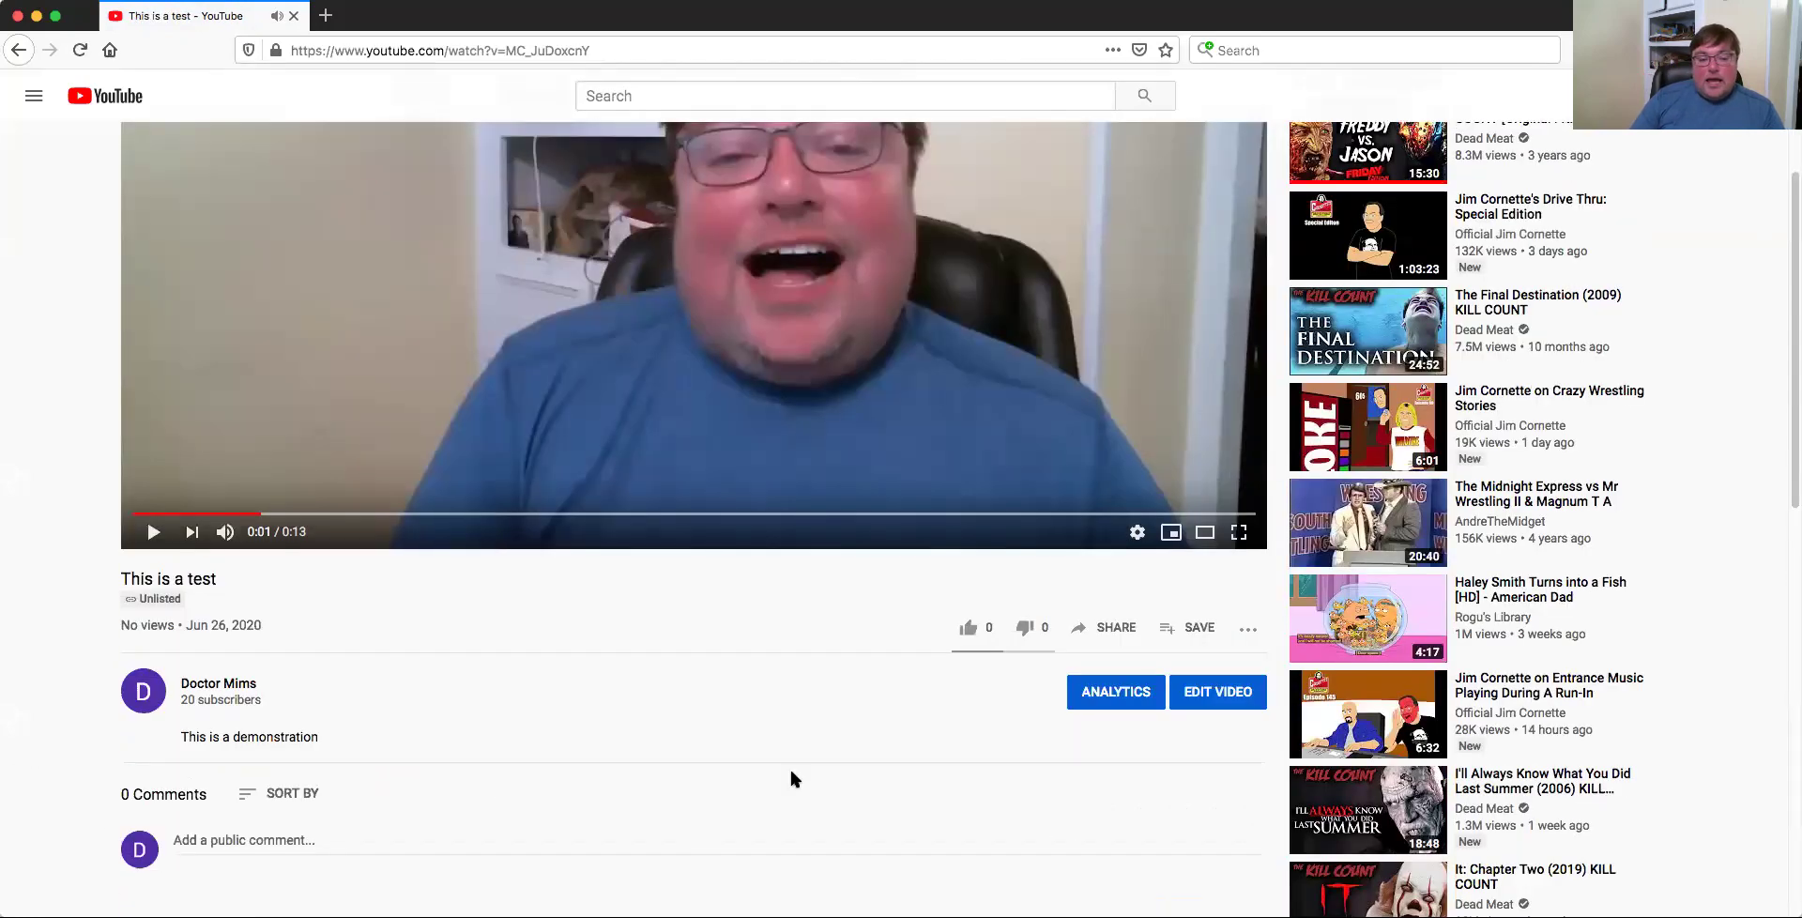
scroll(791, 777, down, 1)
scroll(750, 771, down, 1)
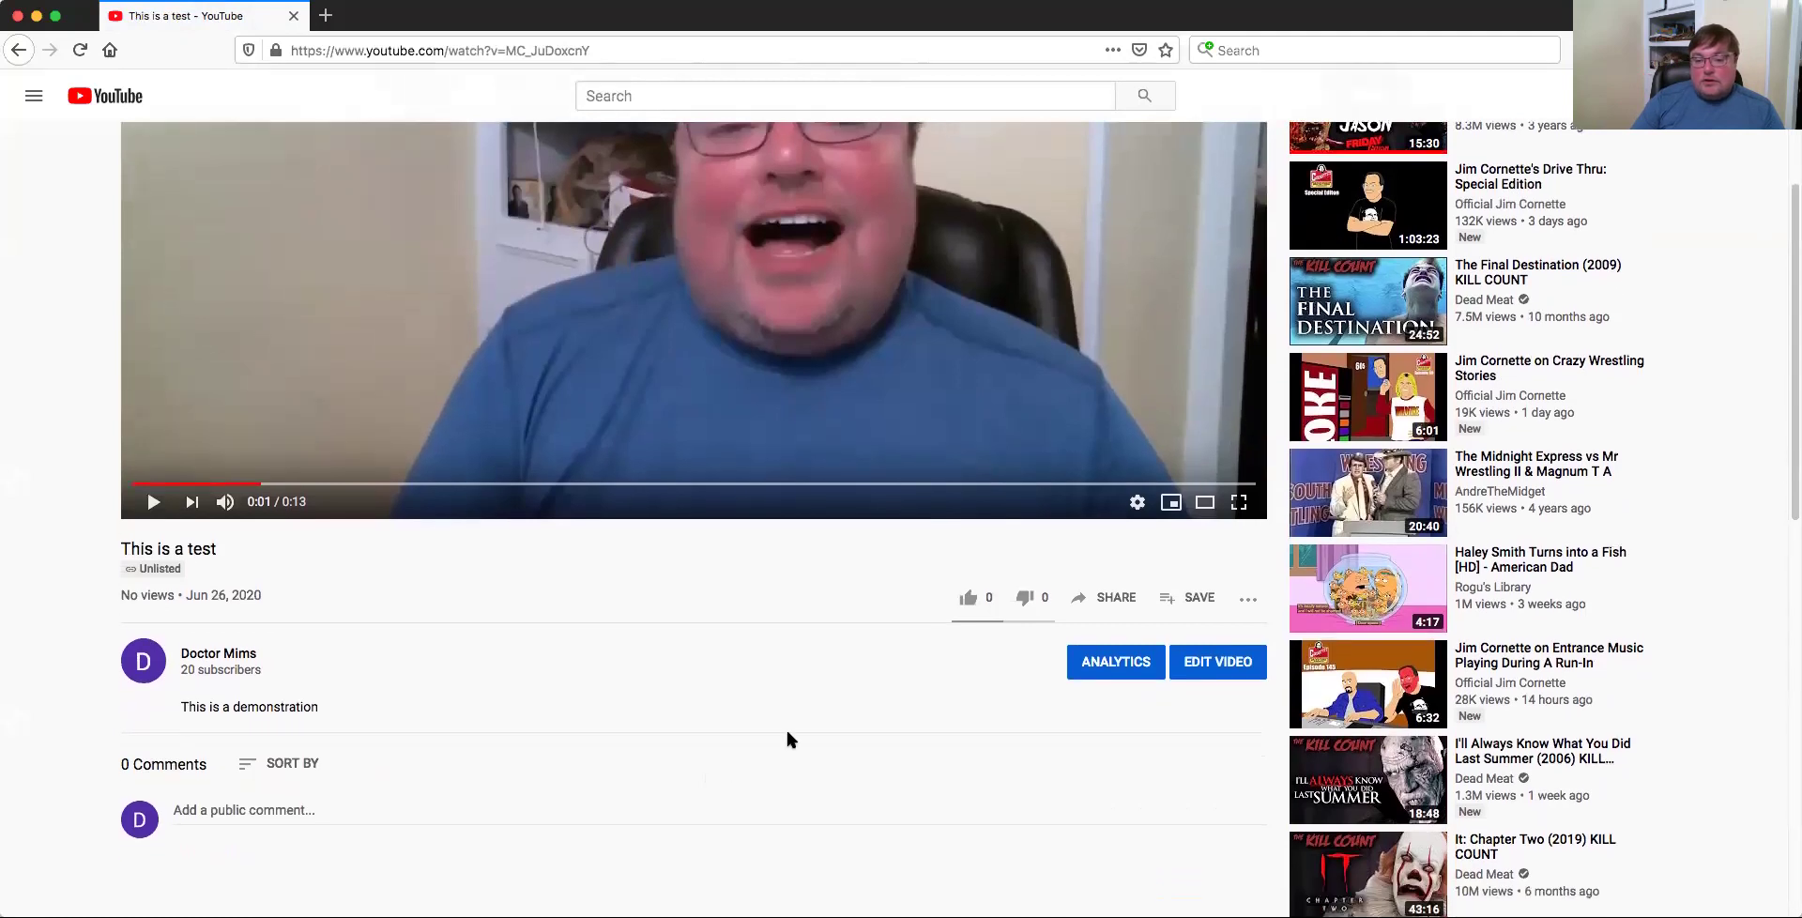
Copy the video's share link and close the Share dialog.
click(1117, 603)
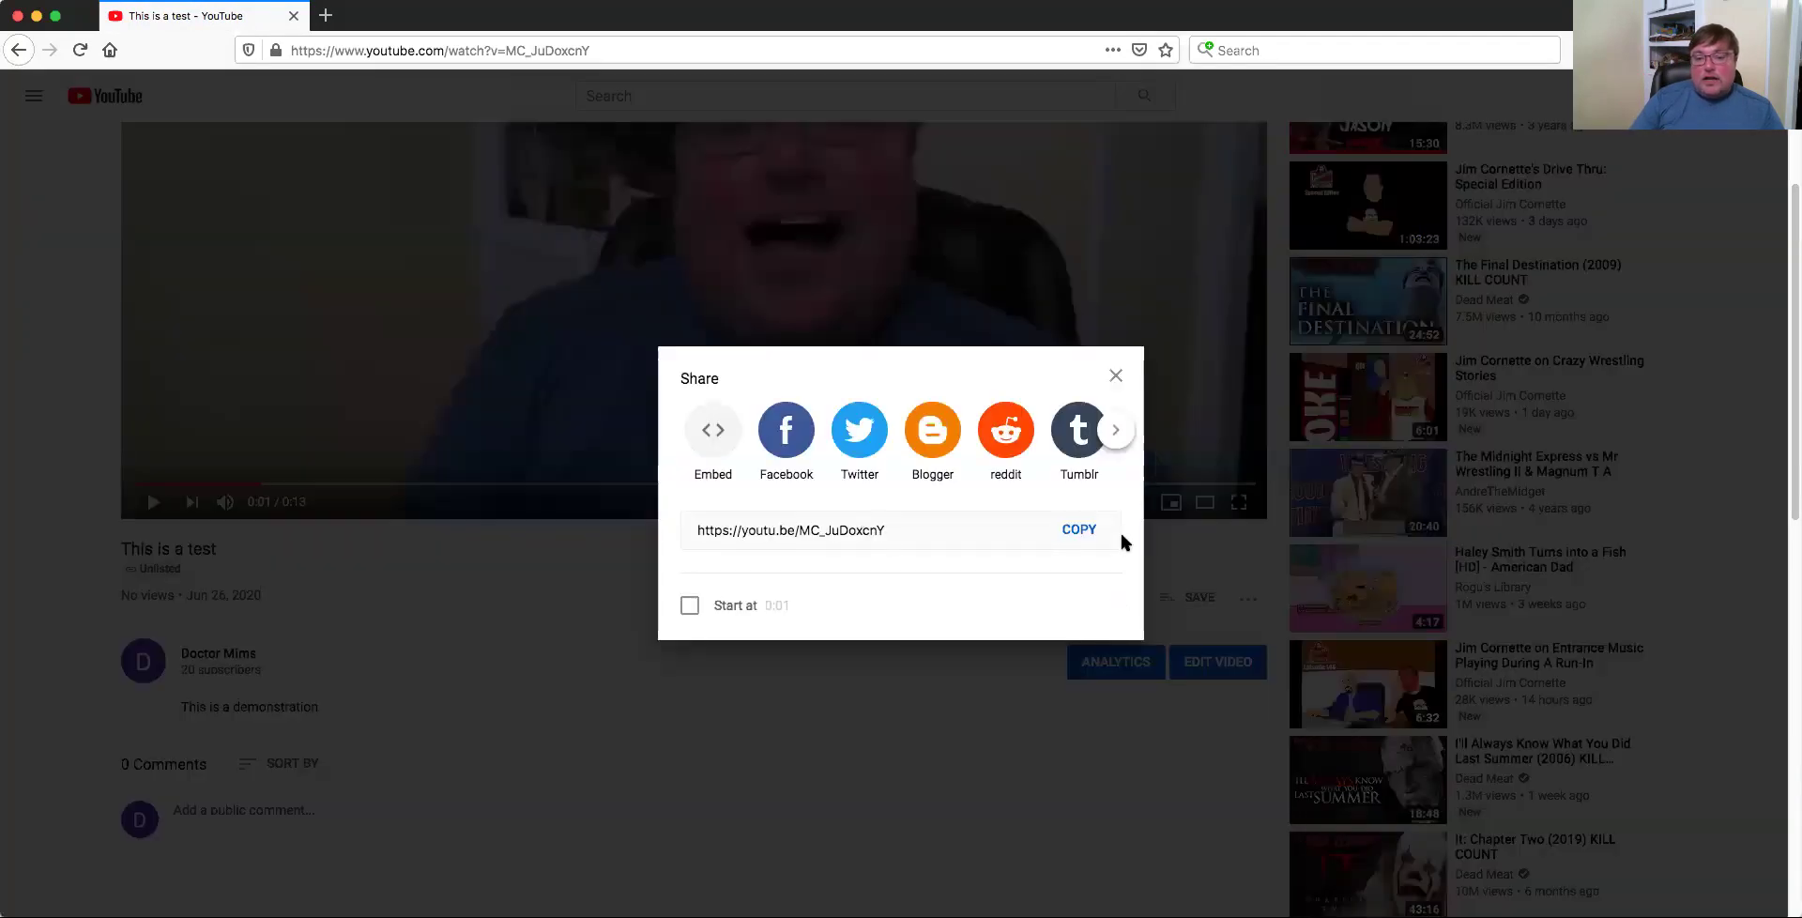
click(1079, 529)
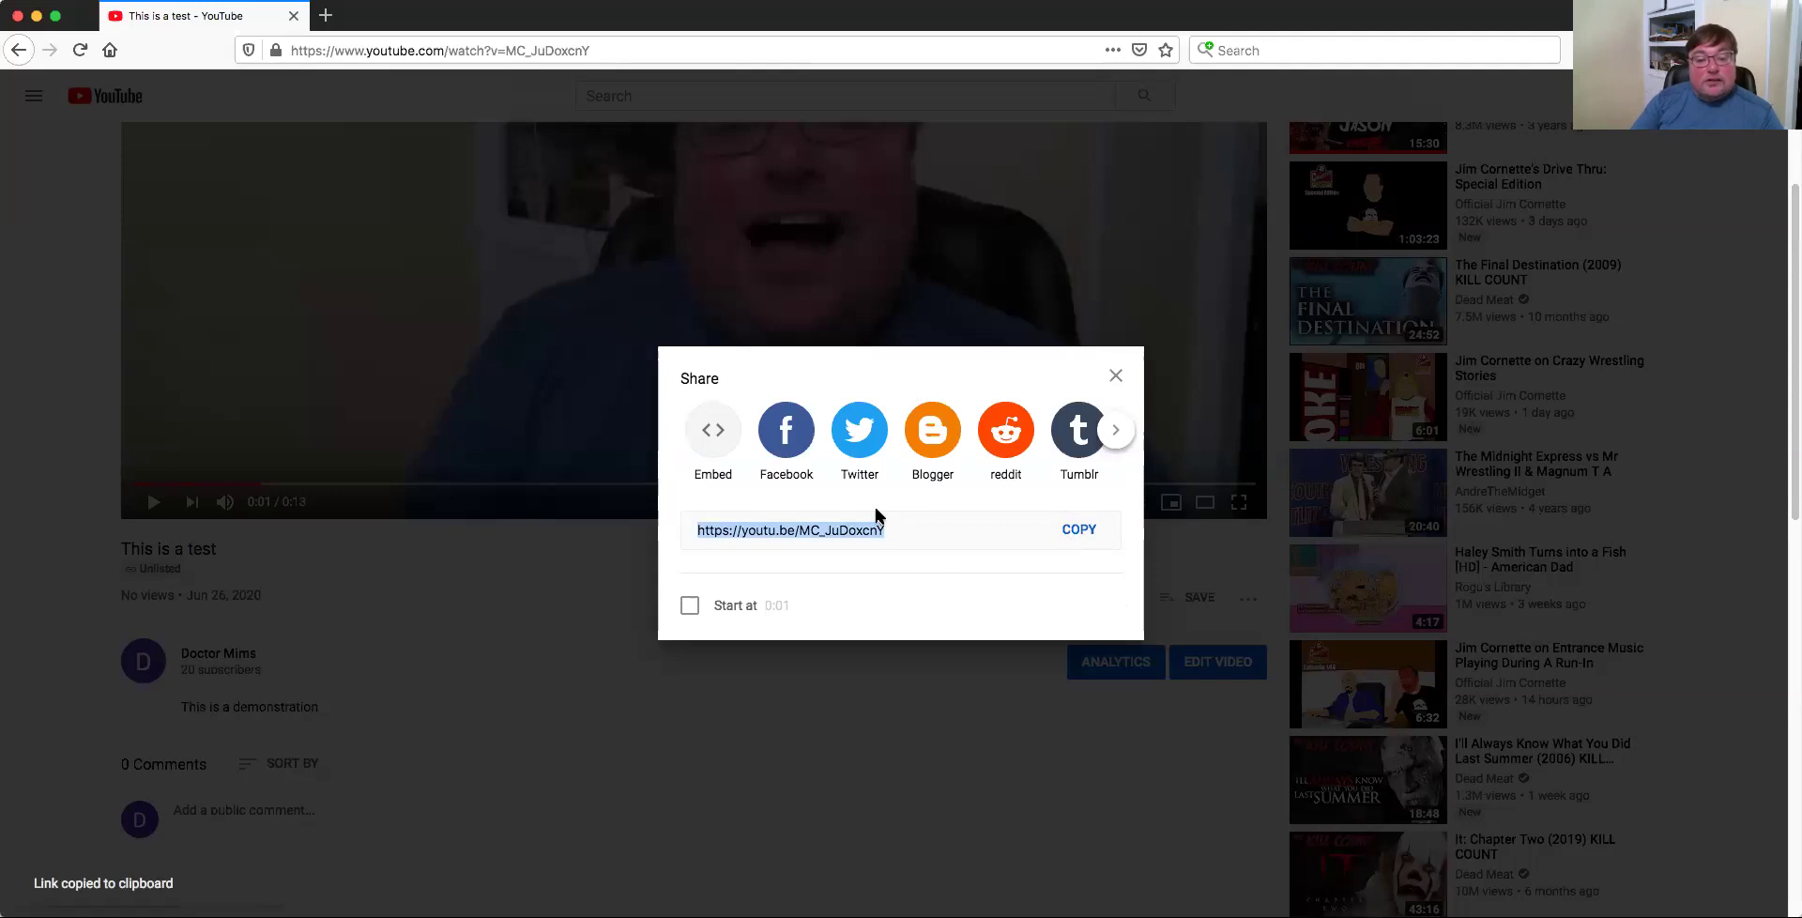
key(Escape)
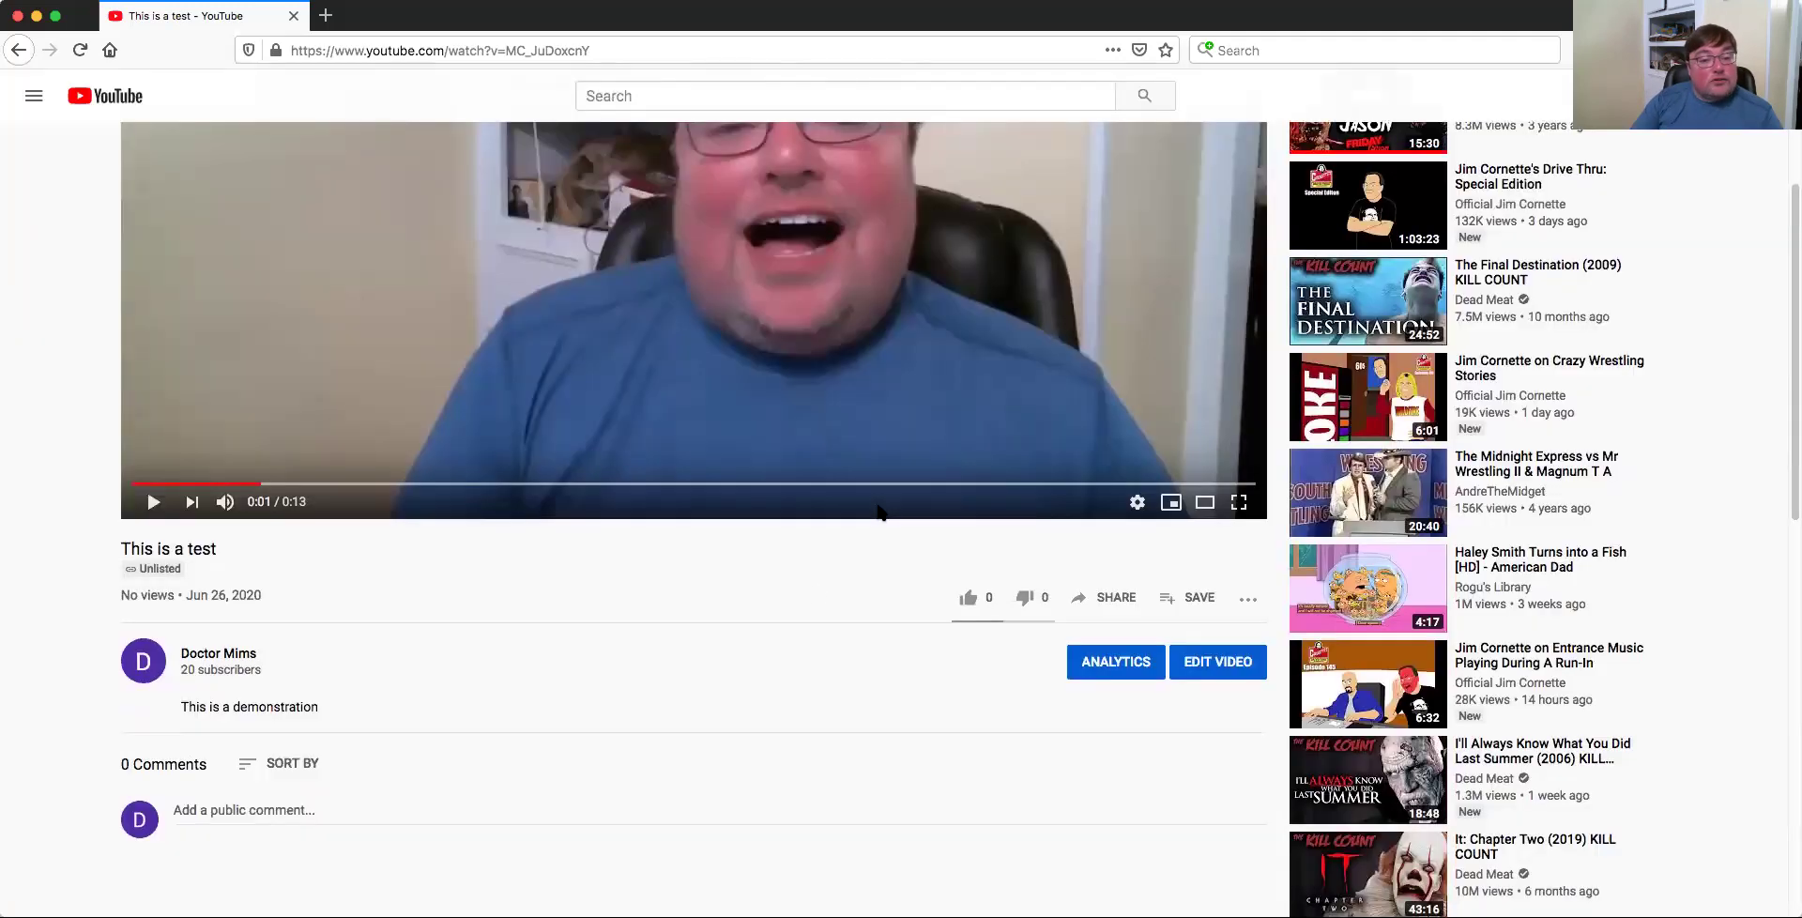
scroll(706, 702, up, 3)
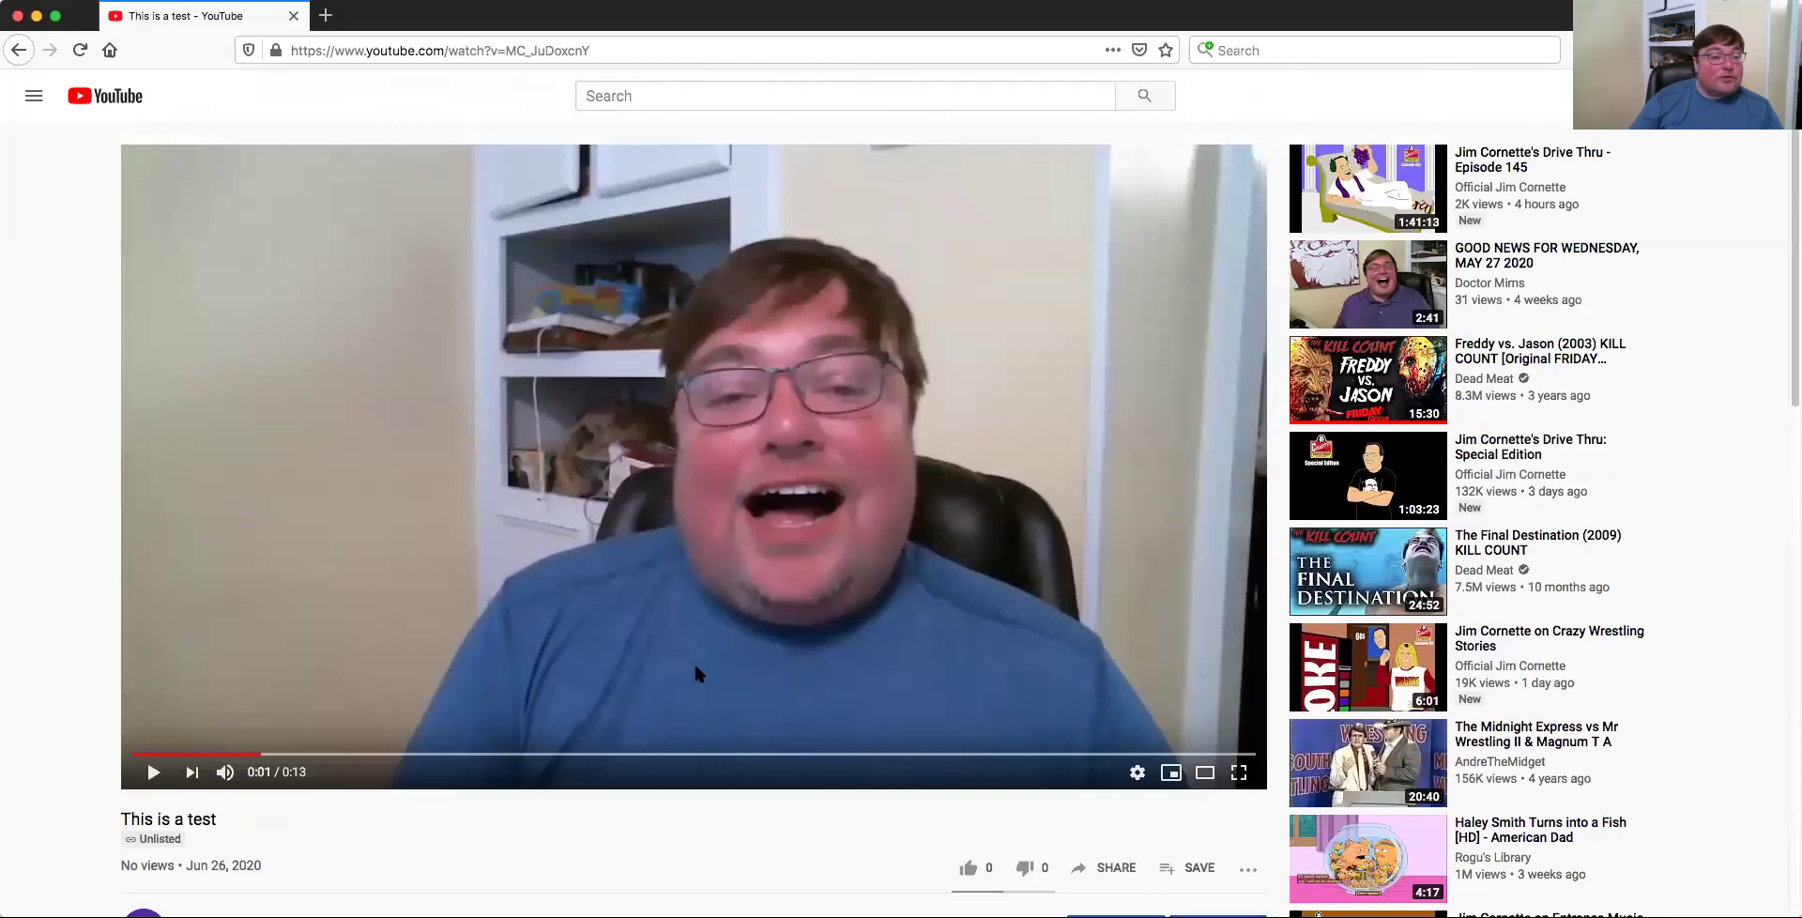